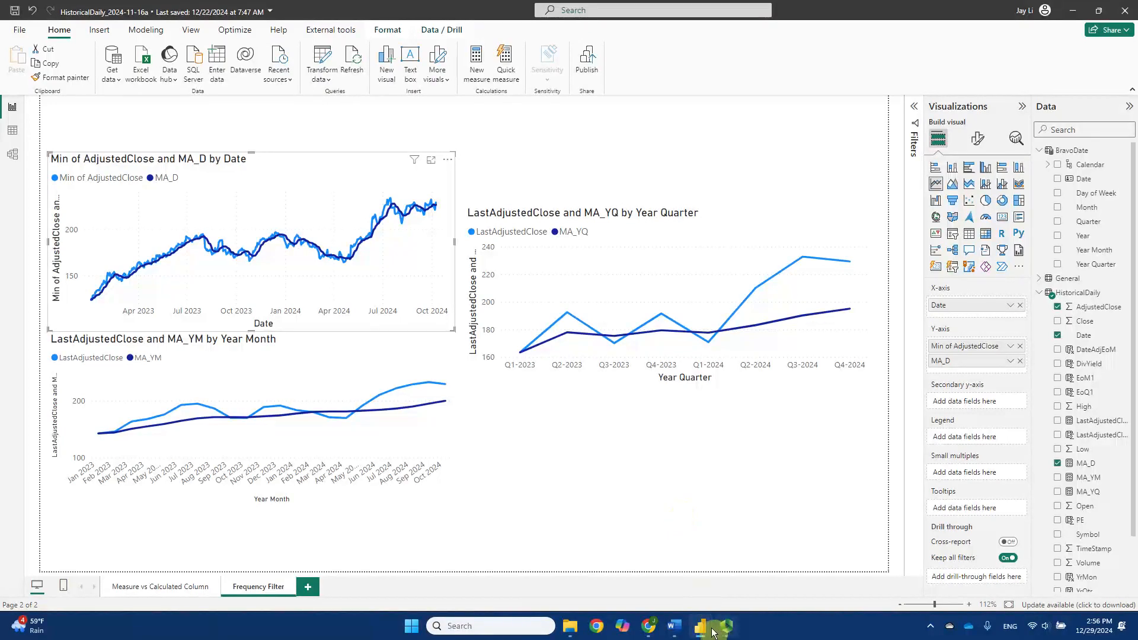
# Switch to the HistoricalDaily report and compare the price and moving average chart at Monthly, Daily and Quarterly frequency
pyautogui.moveTo(706, 628)
pyautogui.click(764, 571)
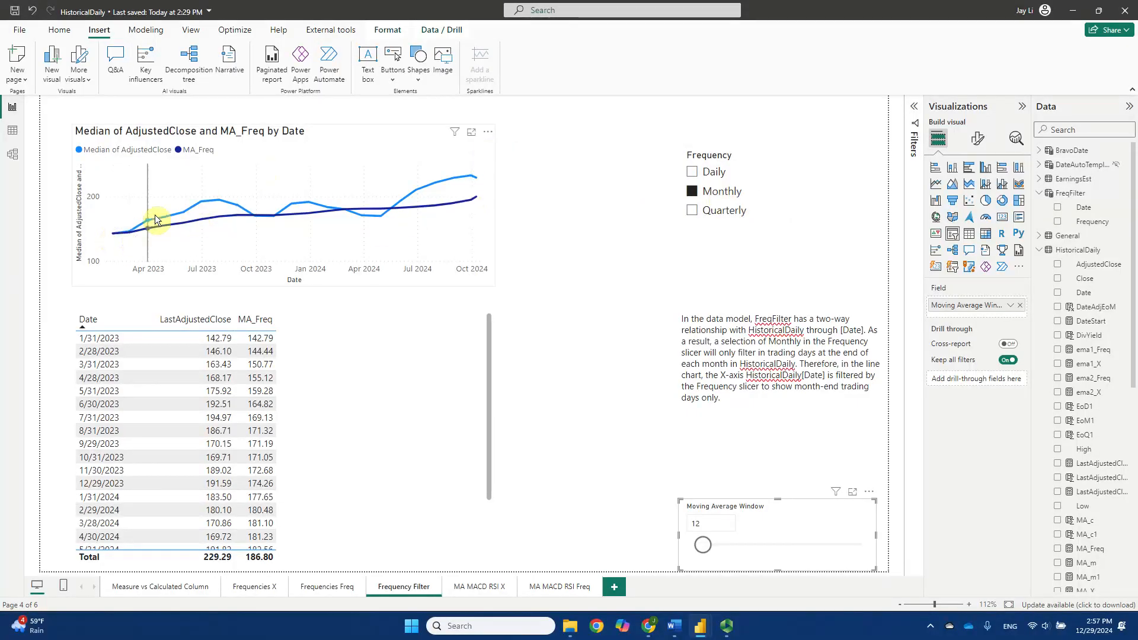
pyautogui.moveTo(250, 216)
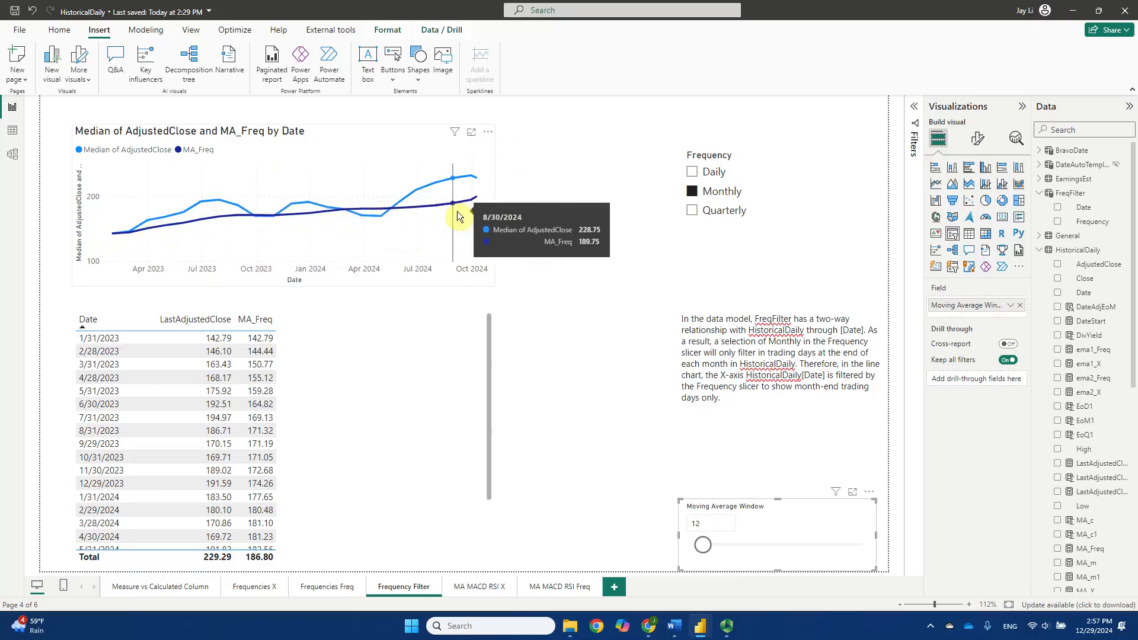
pyautogui.click(692, 172)
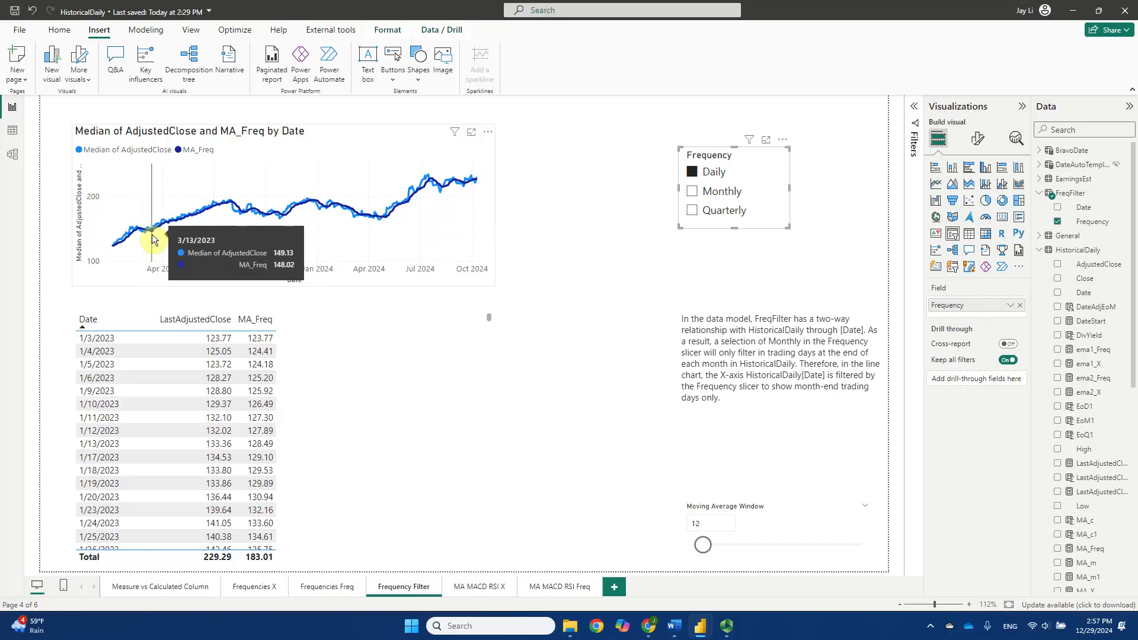
pyautogui.click(710, 212)
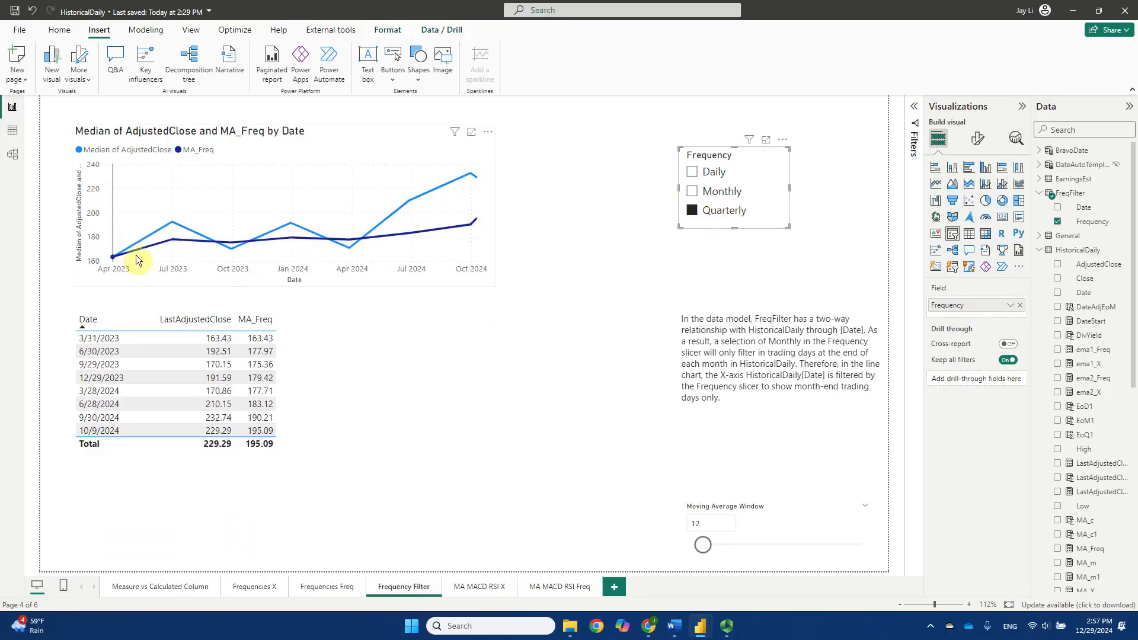
pyautogui.moveTo(169, 235)
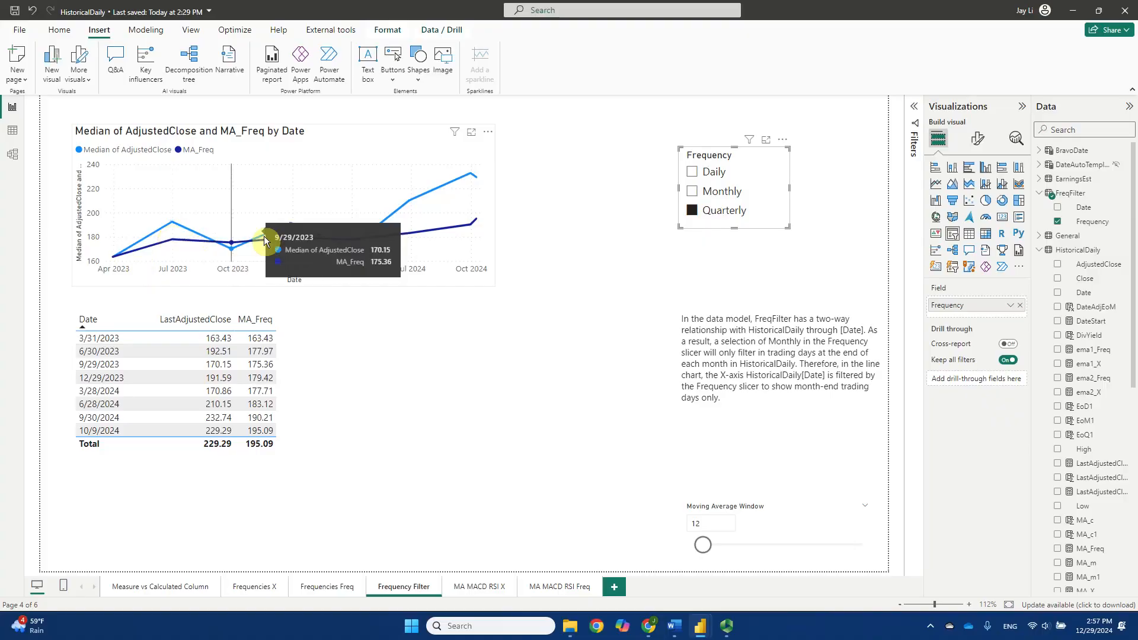
pyautogui.moveTo(319, 249)
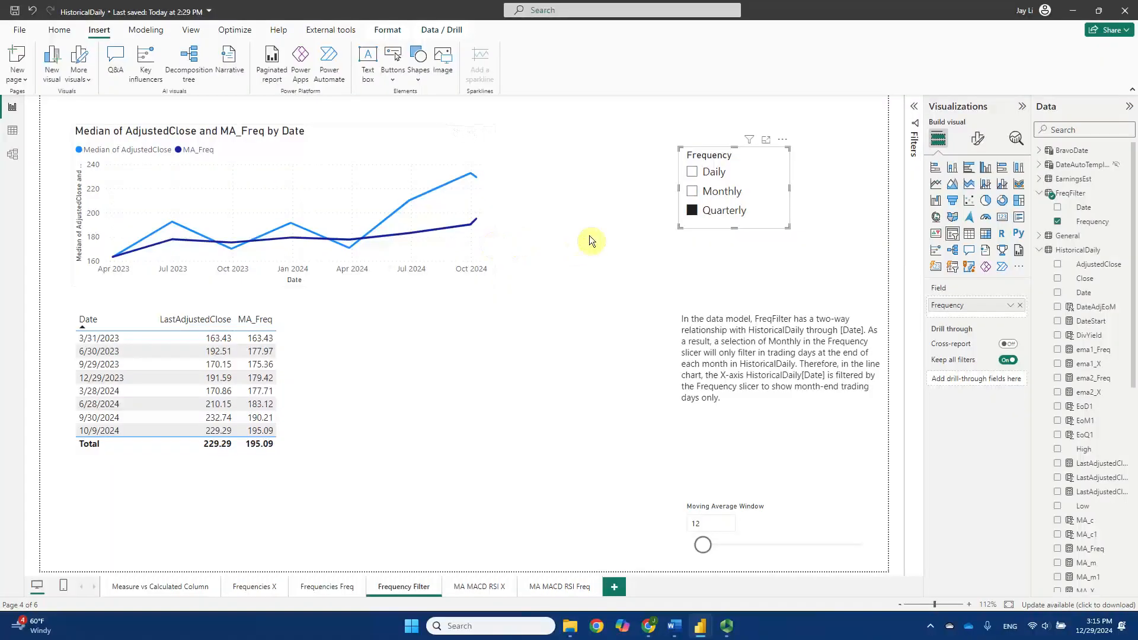
# Switch the Frequency slicer to Monthly and back to Daily, inspect the line chart, and select the HistoricalDaily table
pyautogui.click(730, 195)
pyautogui.click(716, 171)
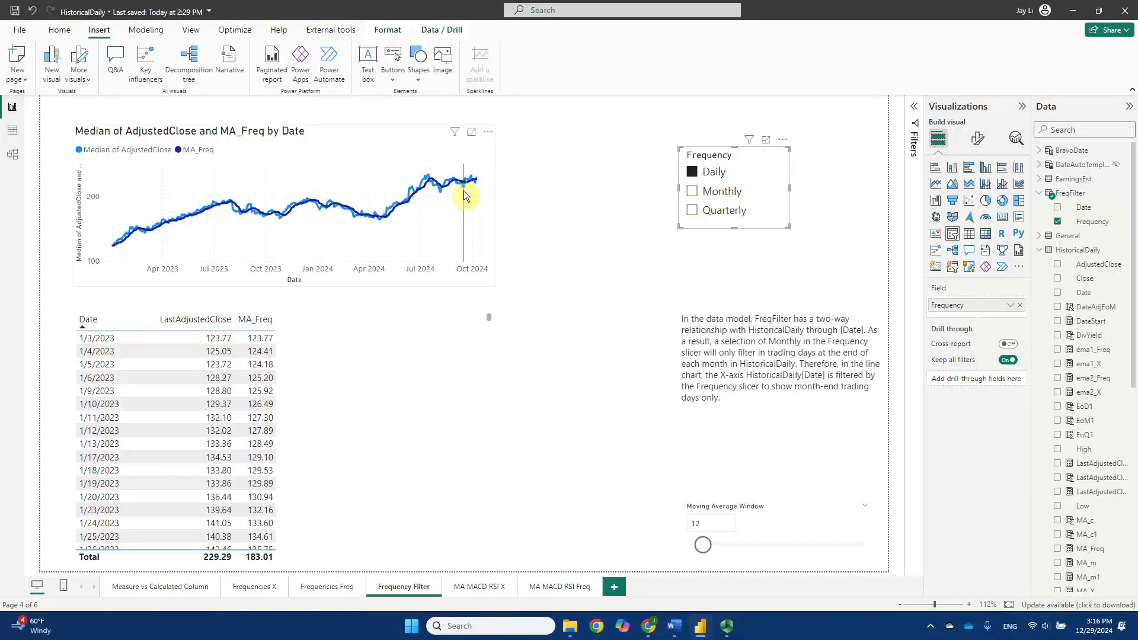
pyautogui.moveTo(466, 192)
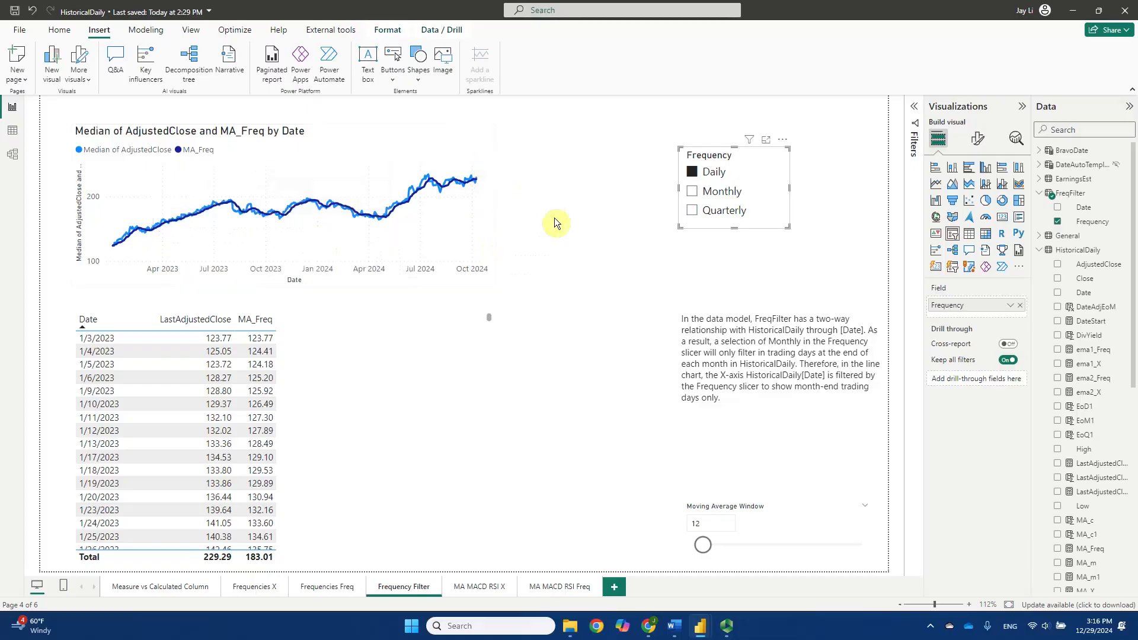
pyautogui.click(1083, 249)
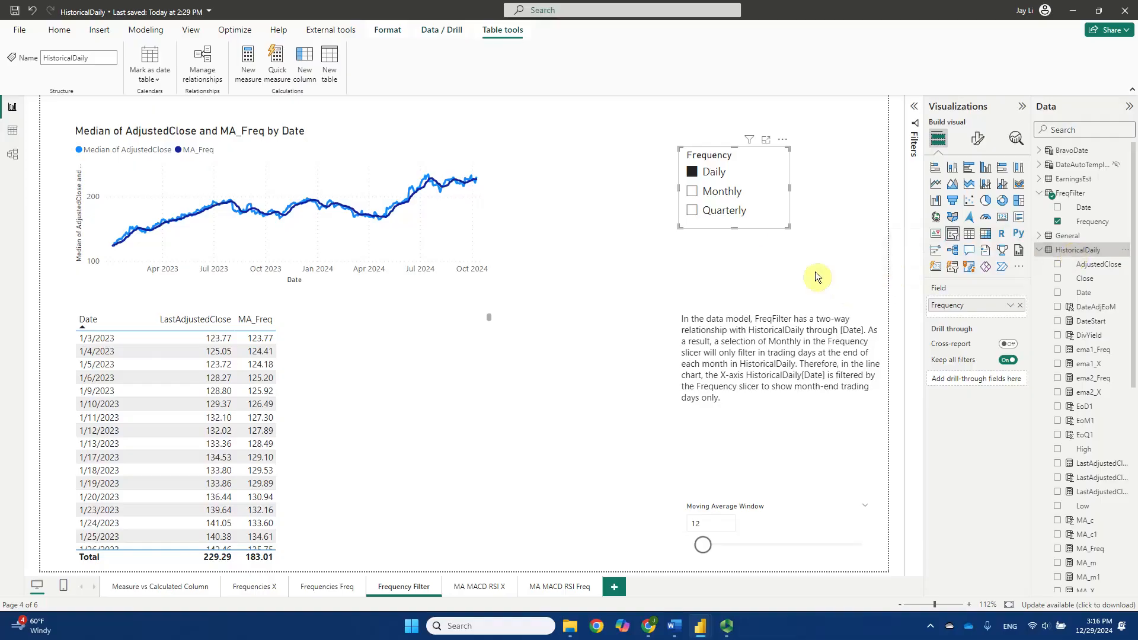
# Cycle the Frequency slicer repeatedly through Monthly, Quarterly and Daily to examine the chart and table, ending on Monthly
pyautogui.click(736, 198)
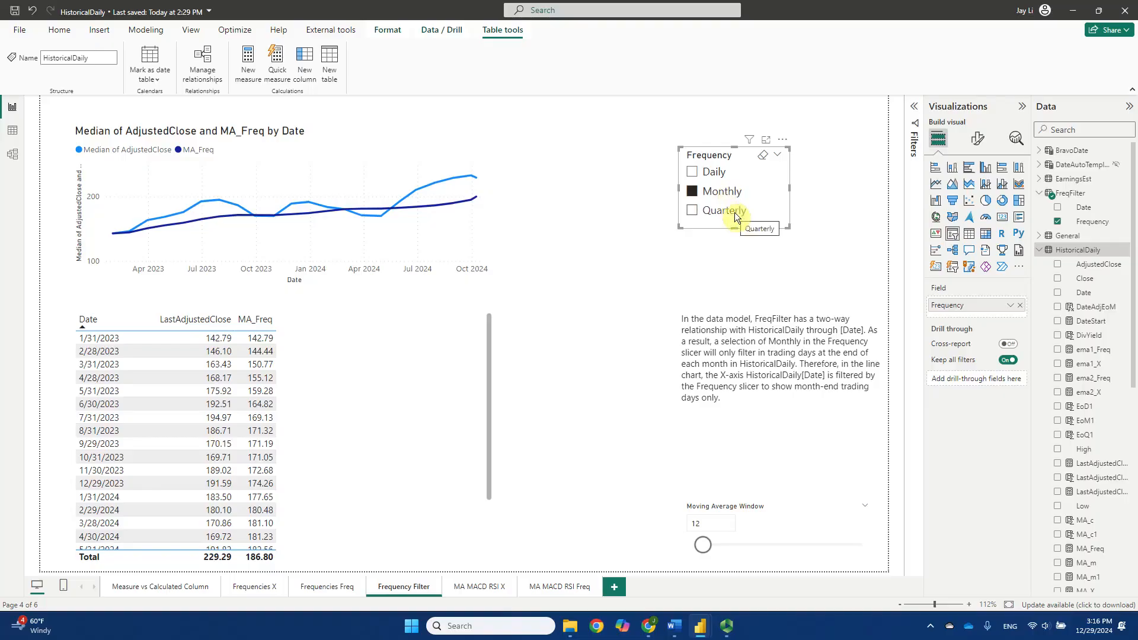
pyautogui.click(734, 212)
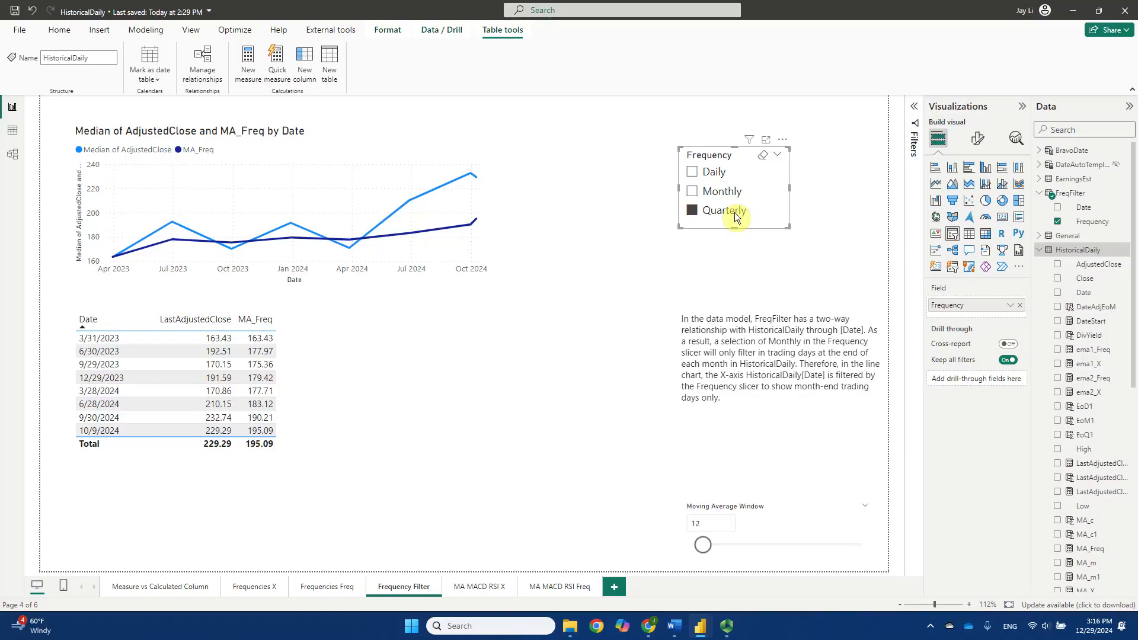
pyautogui.click(730, 172)
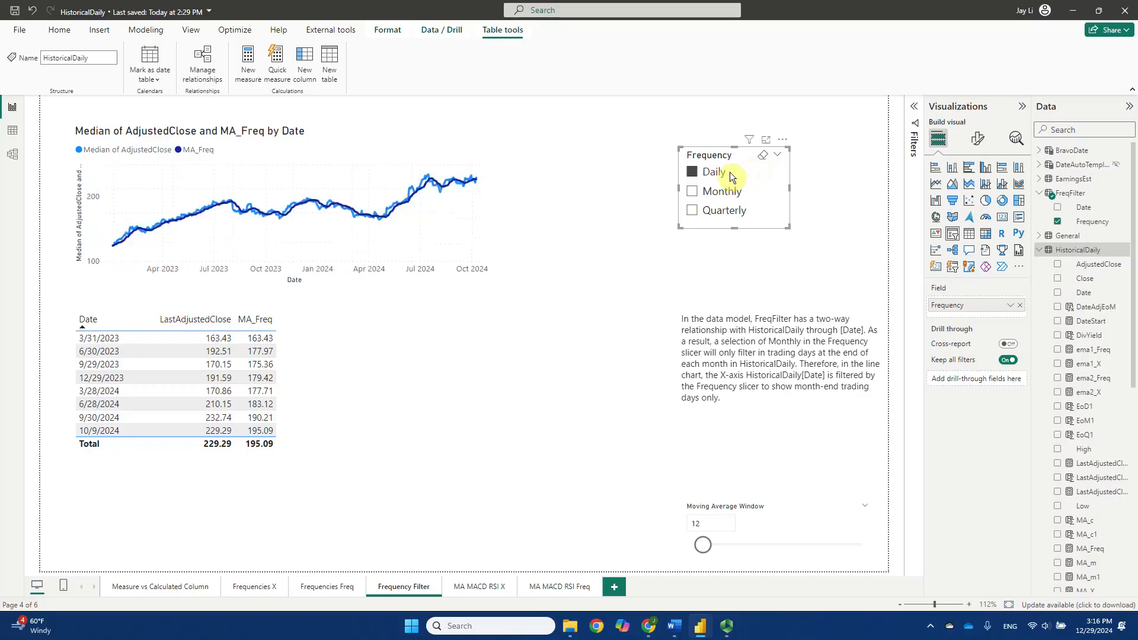
pyautogui.click(733, 193)
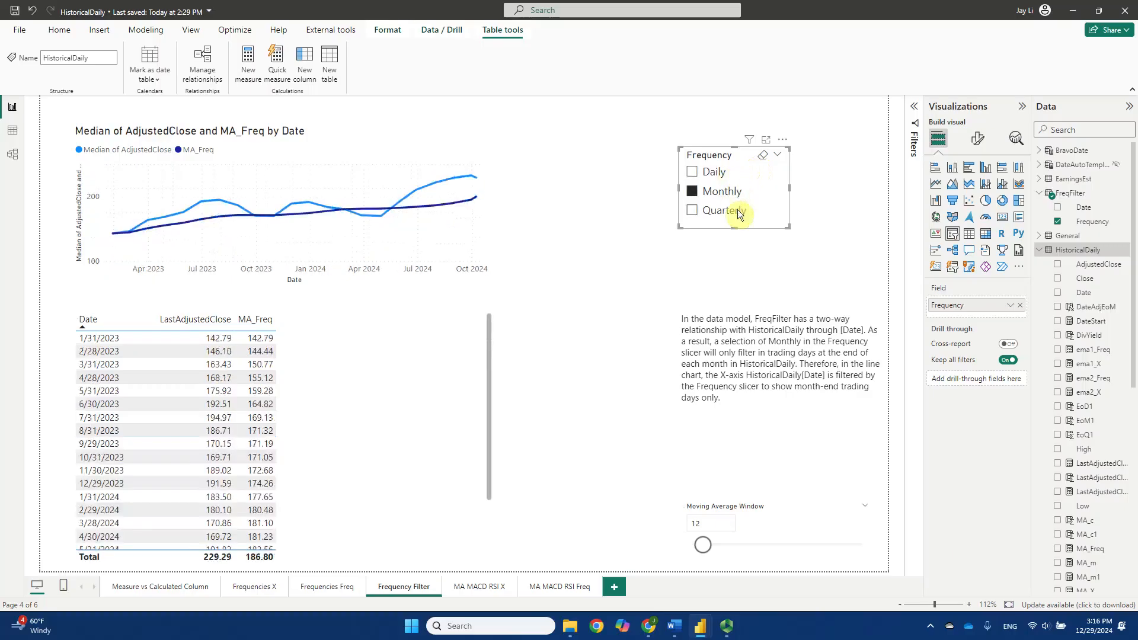
pyautogui.click(740, 217)
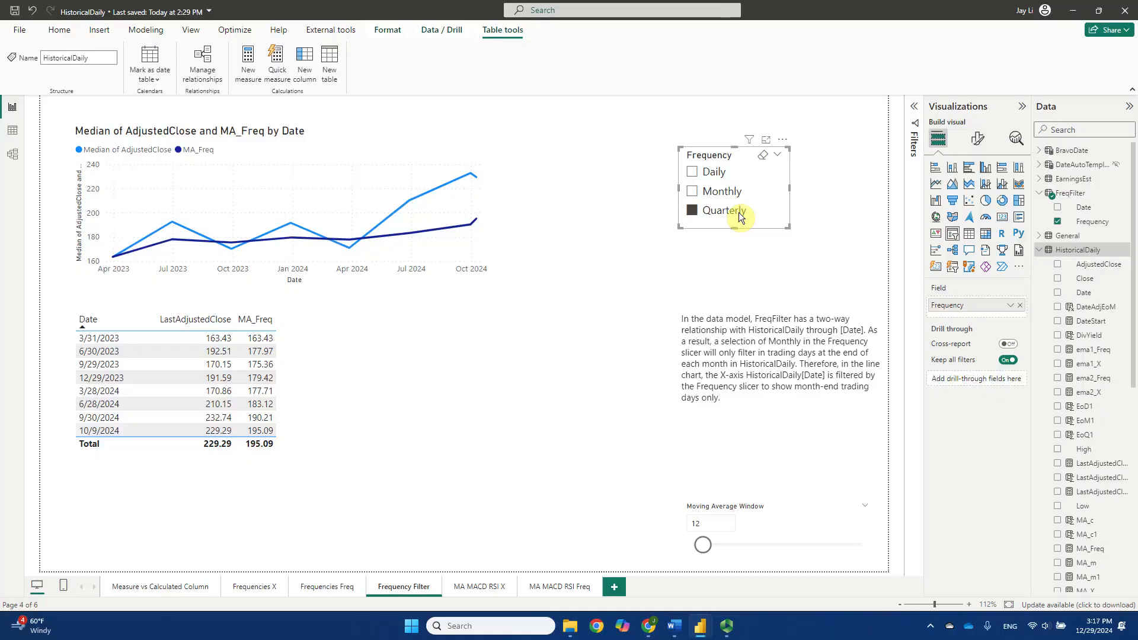
pyautogui.click(719, 173)
pyautogui.click(728, 202)
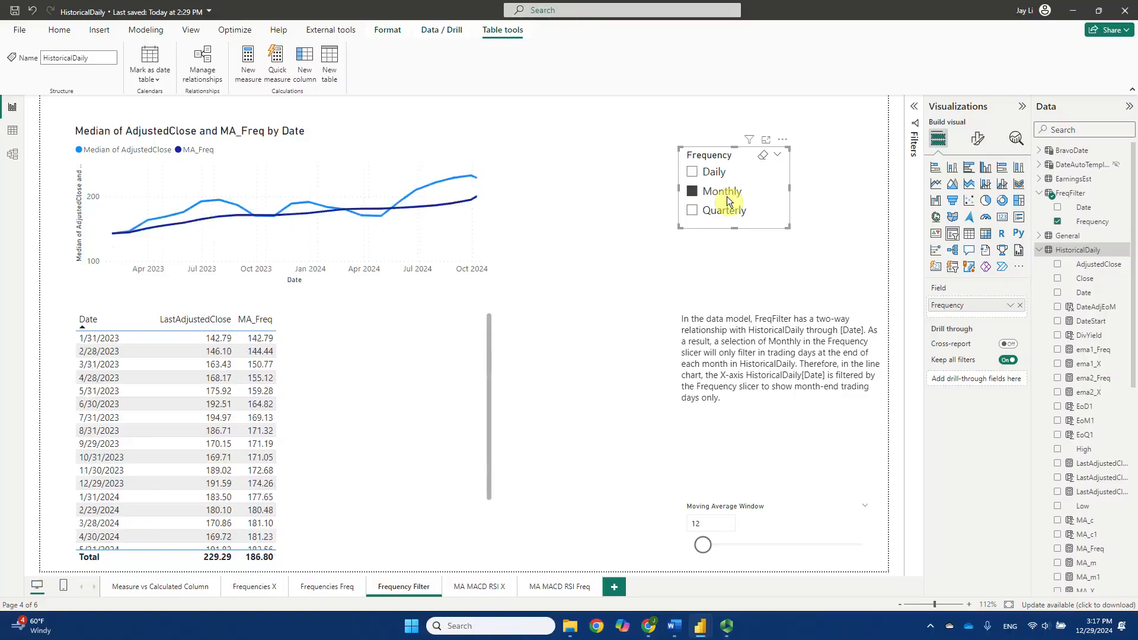
pyautogui.click(729, 216)
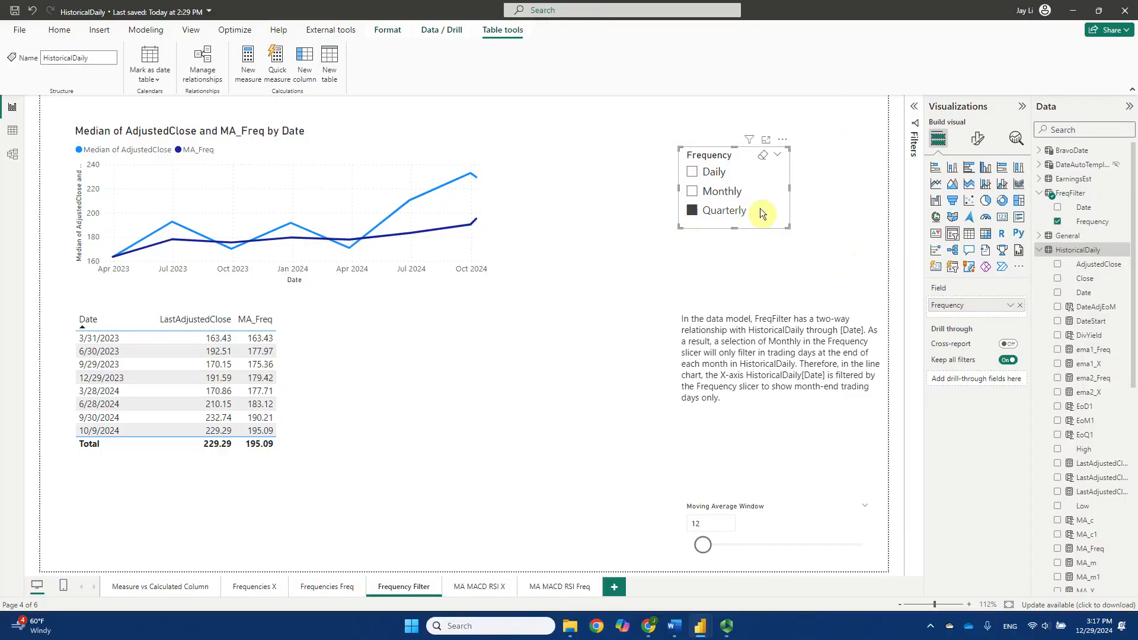
pyautogui.click(718, 197)
pyautogui.click(712, 173)
pyautogui.click(723, 191)
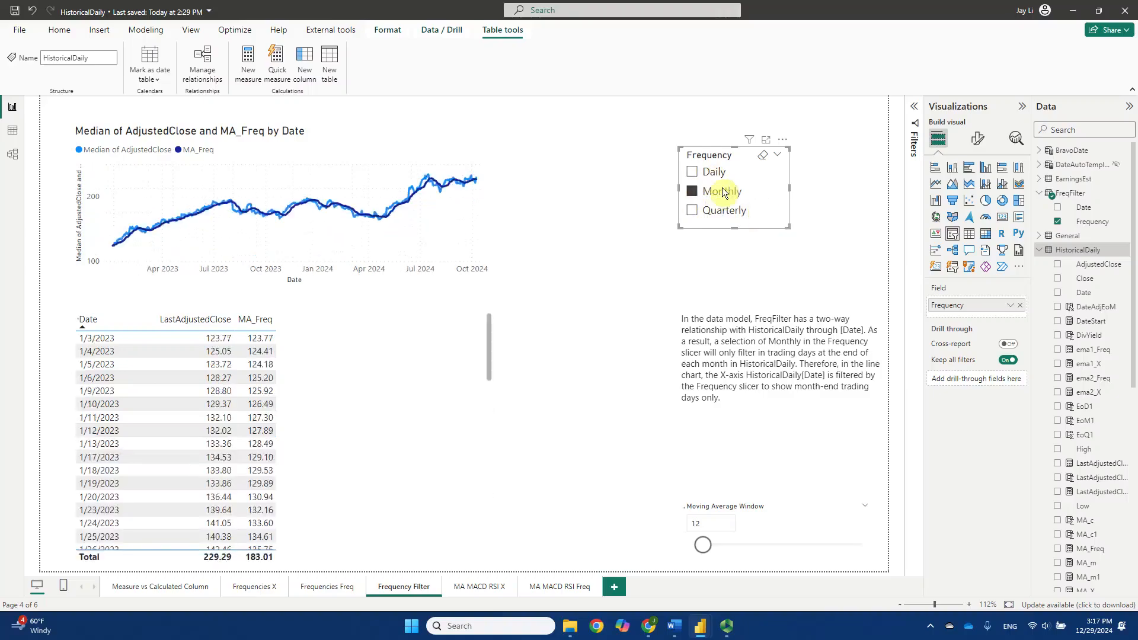
pyautogui.click(729, 213)
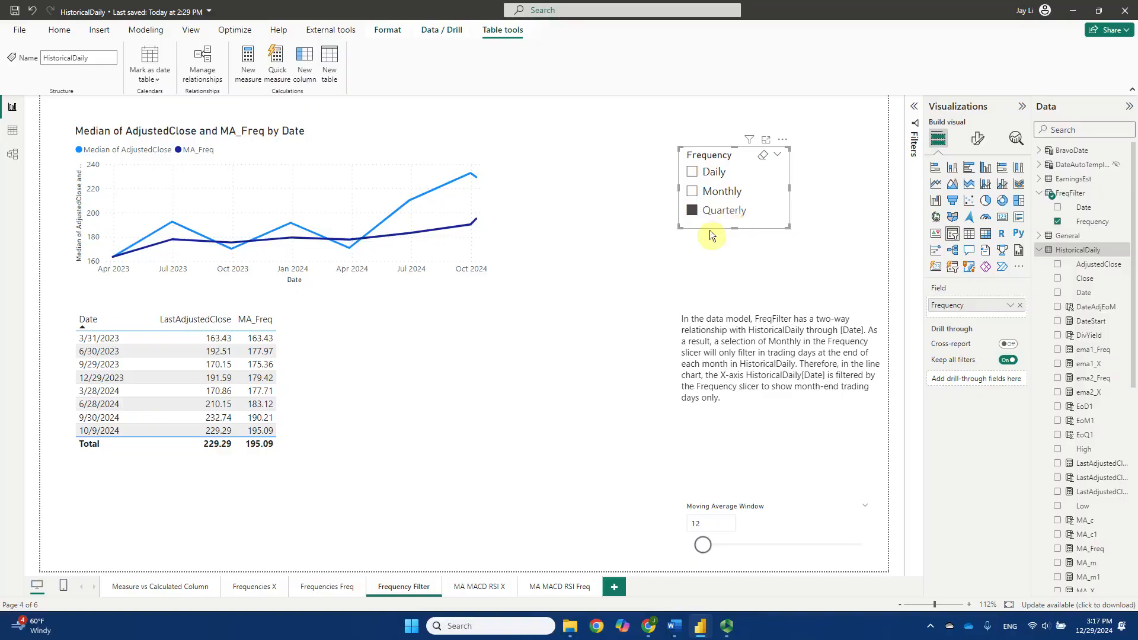
pyautogui.click(728, 191)
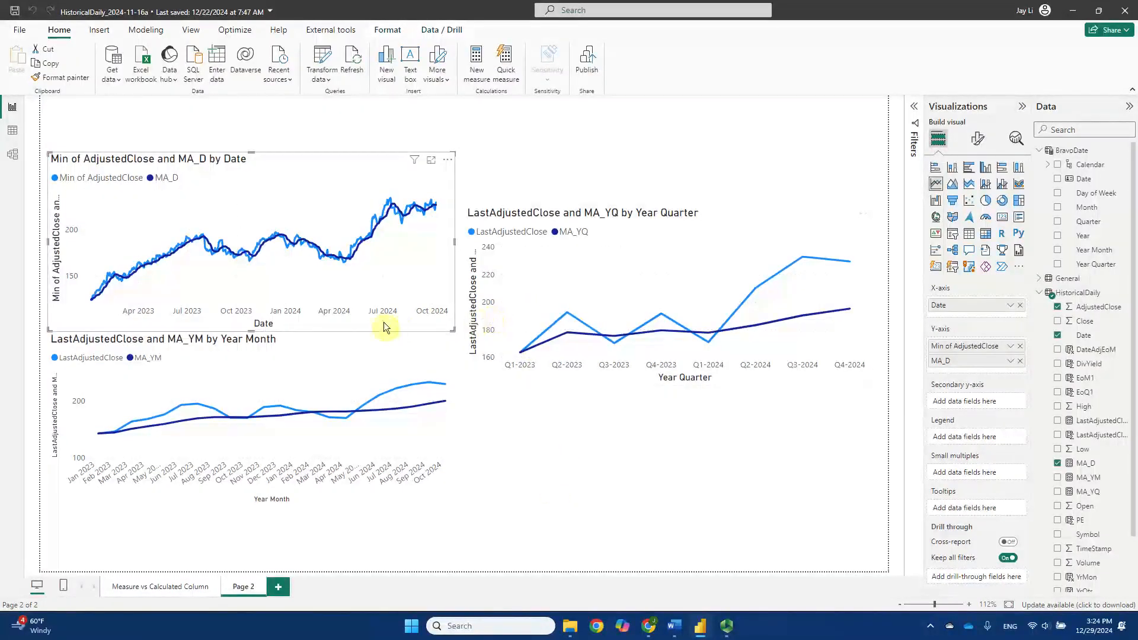
# Write a new table formula FreqFilter: a UNION of HistoricalDaily Date and Frequency columns for Daily, Monthly (EoM1=1) and Quarterly (EoQ1=1)
pyautogui.click(145, 31)
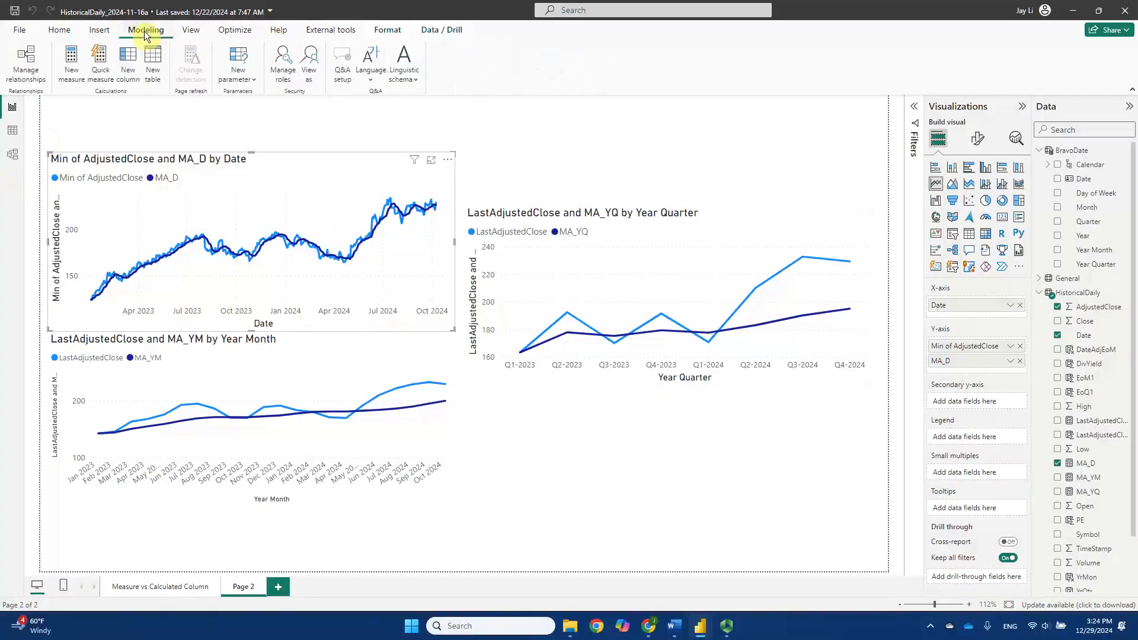
pyautogui.click(153, 80)
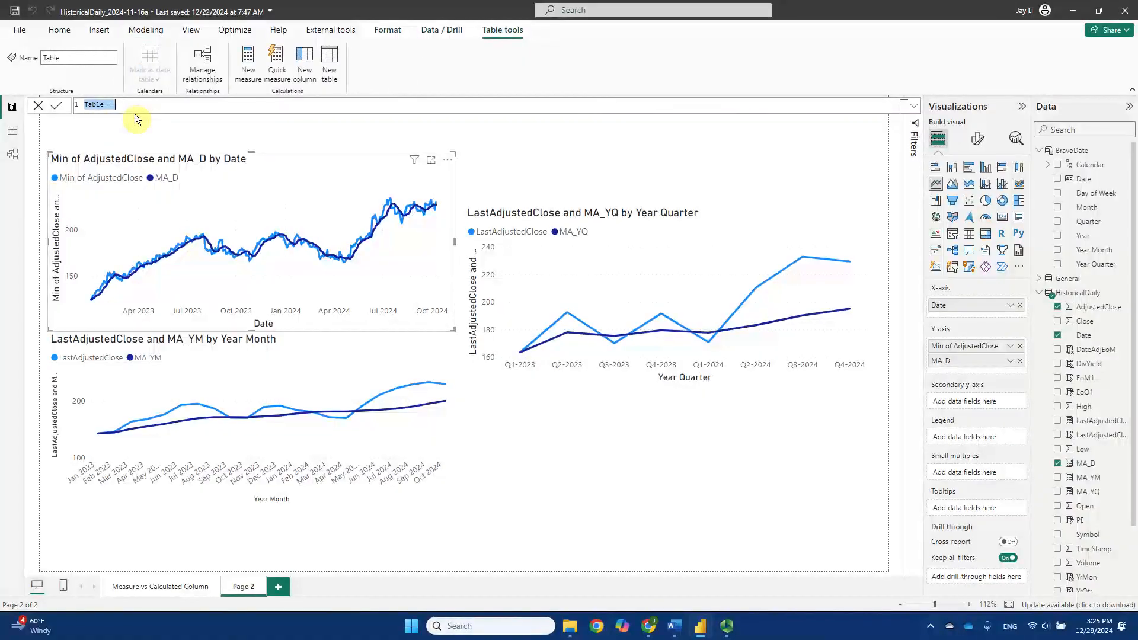
pyautogui.write('FreqFilter = UNION(     SELECTCOLUMNS(HistoricalDaily, "Date", HistoricalDaily[Date], "Frequency", "Daily"),     SELECTCOLUMNS(FILTER(HistoricalDaily, HistoricalDaily[EoM1]=1), "Date", HistoricalDaily[Date], "Frequency", "Monthly"),     SELECTCOLUMNS(FILTER(HistoricalDaily, HistoricalDaily[EoQ1]=1), "Date", HistoricalDaily[Date], "Frequency", "Quarterly") )')
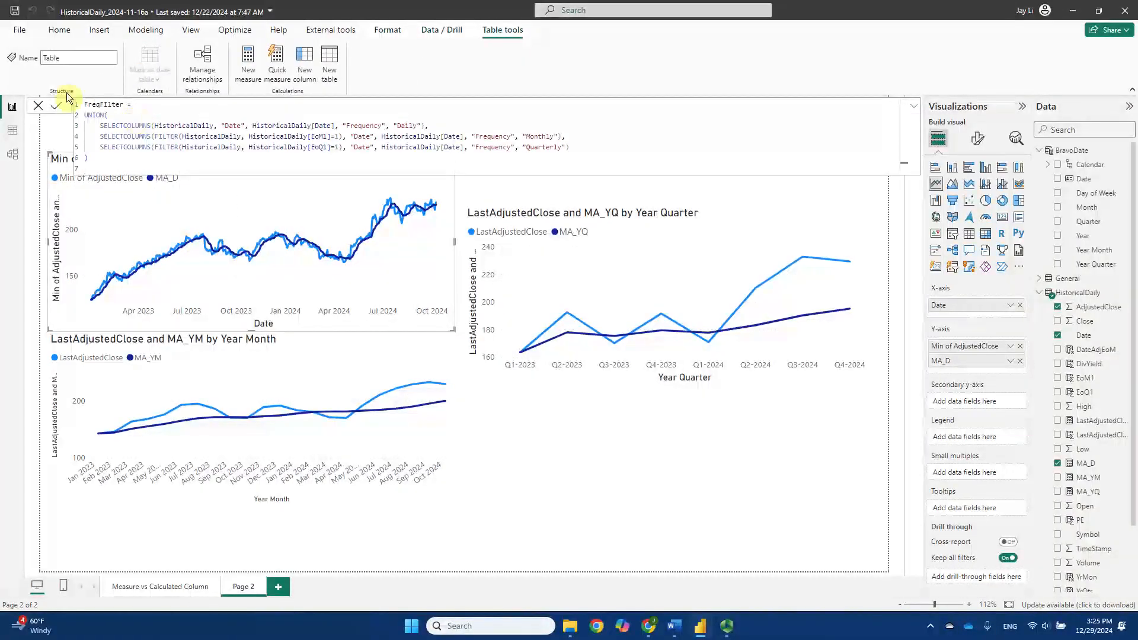
pyautogui.doubleClick(109, 104)
pyautogui.press('Left')
pyautogui.press('BackSpace')
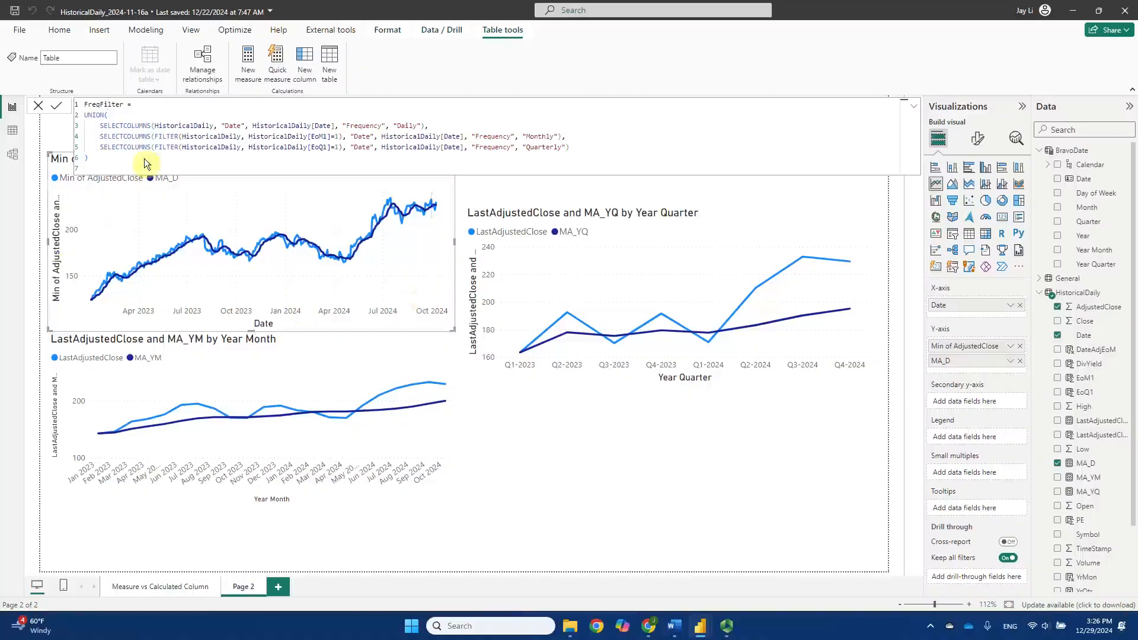
# Examine the Daily, Monthly and Quarterly SELECTCOLUMNS lines of the FreqFilter formula and the UNION function that combines them
pyautogui.moveTo(96, 126); pyautogui.dragTo(429, 126)
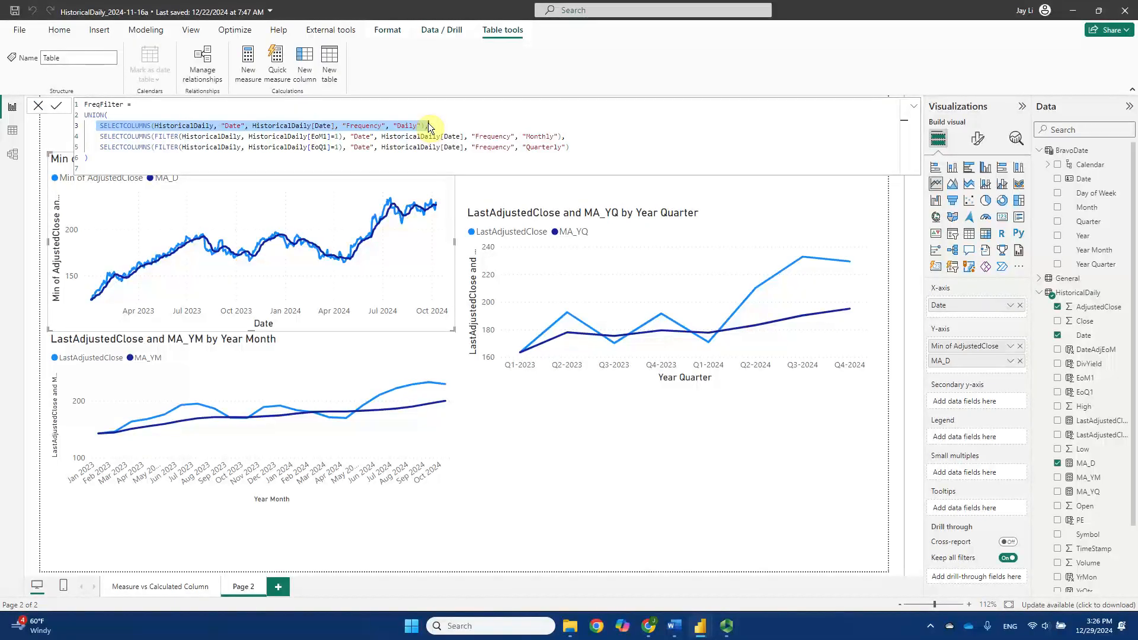
pyautogui.click(97, 141)
pyautogui.moveTo(97, 141); pyautogui.dragTo(564, 138)
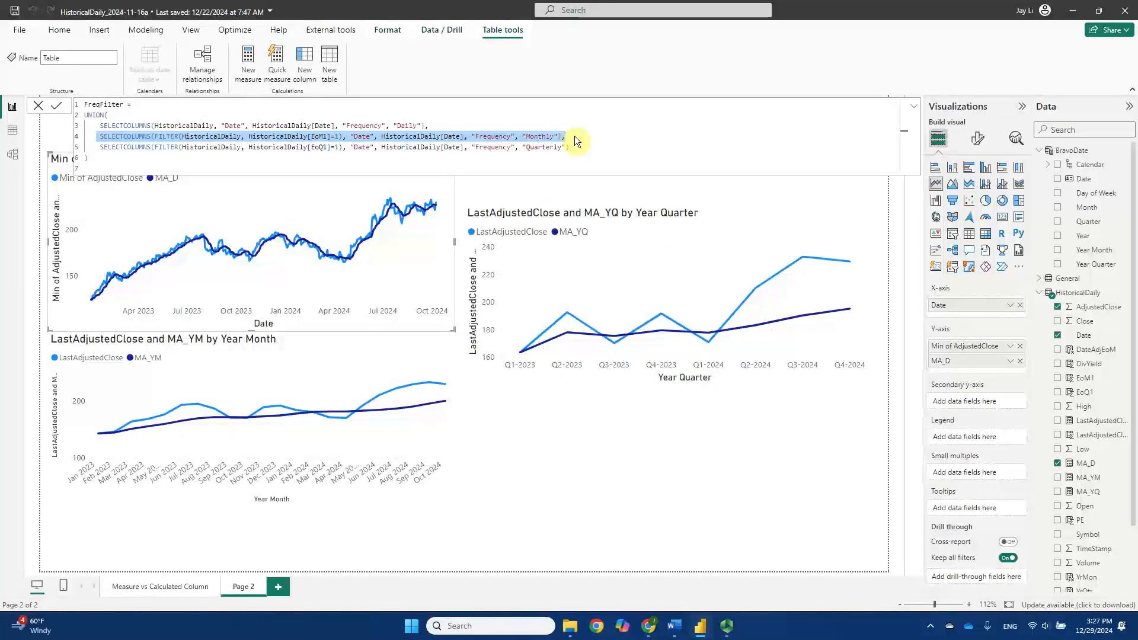
pyautogui.click(99, 151)
pyautogui.moveTo(99, 151); pyautogui.dragTo(577, 155)
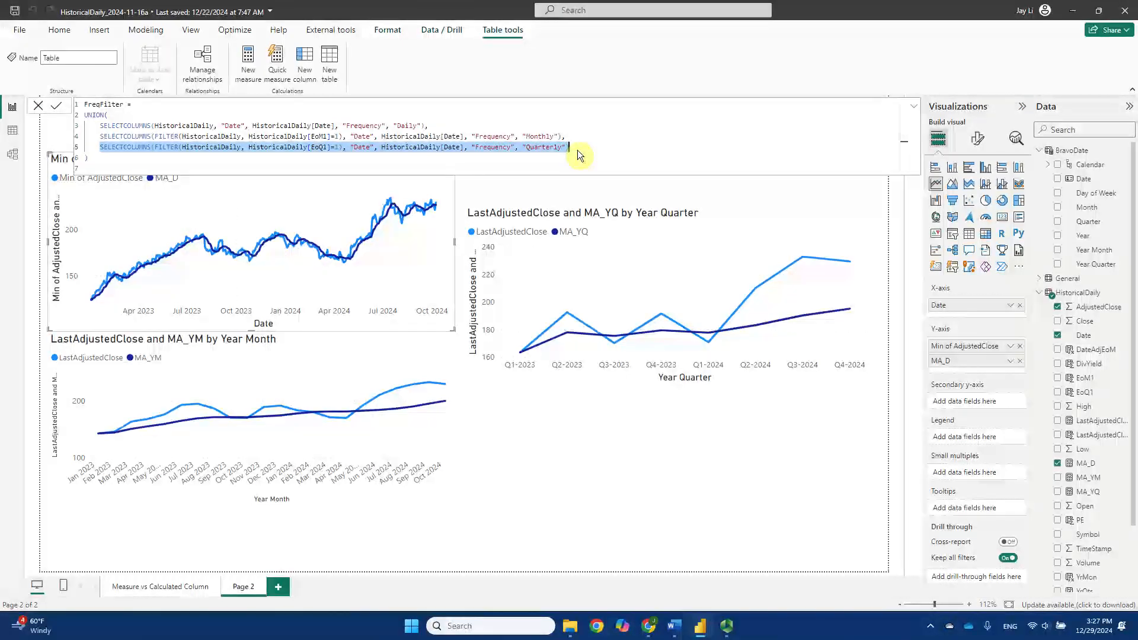
pyautogui.moveTo(98, 126); pyautogui.dragTo(587, 150)
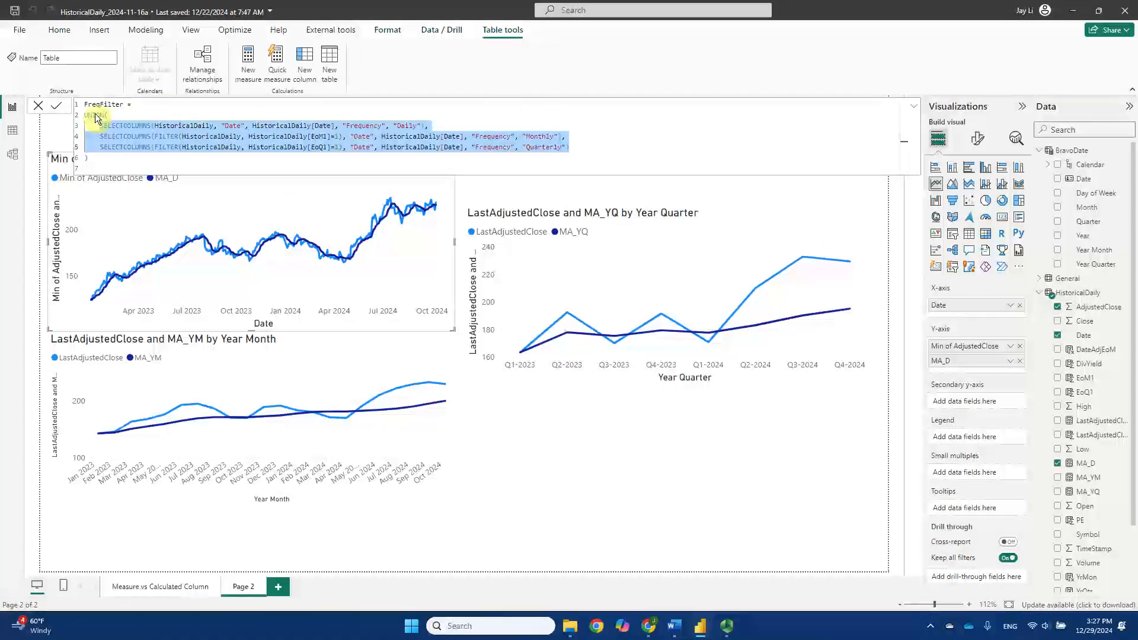
pyautogui.moveTo(84, 116); pyautogui.dragTo(115, 118)
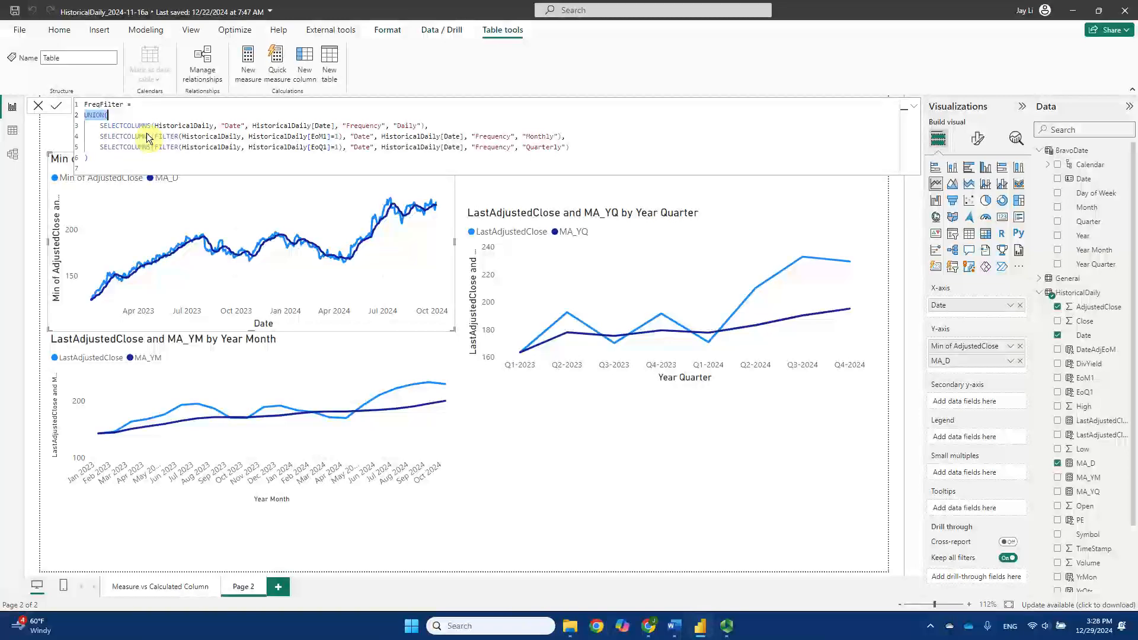
# Examine the Daily SELECTCOLUMNS line's arguments: the HistoricalDaily source table, the "Date" column name and the HistoricalDaily[Date] expression
pyautogui.click(102, 126)
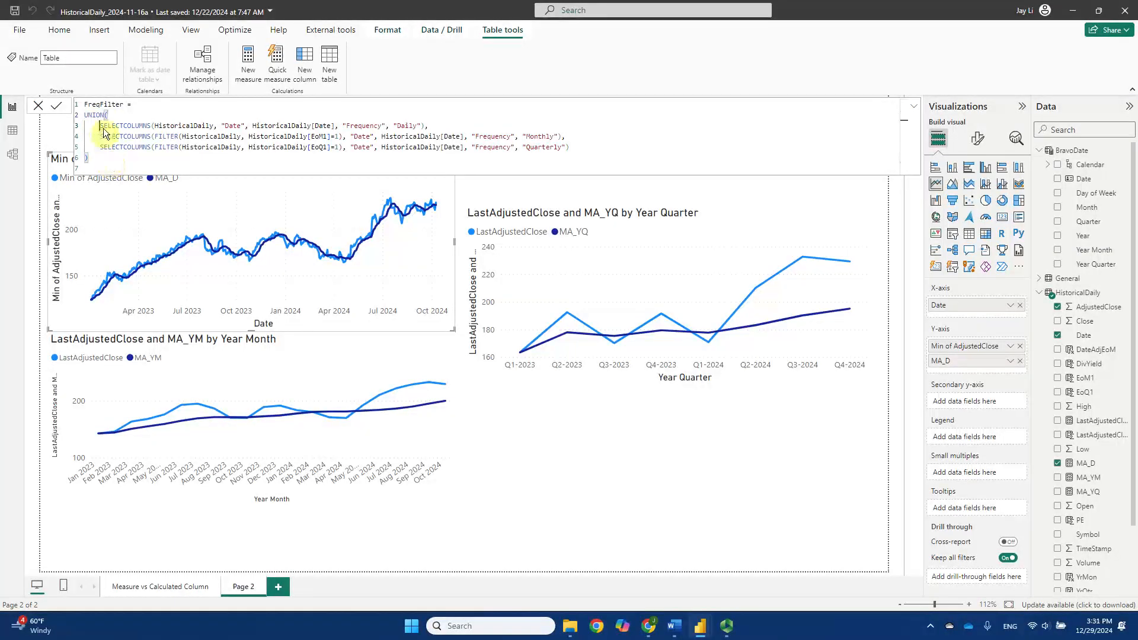
pyautogui.moveTo(103, 132); pyautogui.dragTo(438, 127)
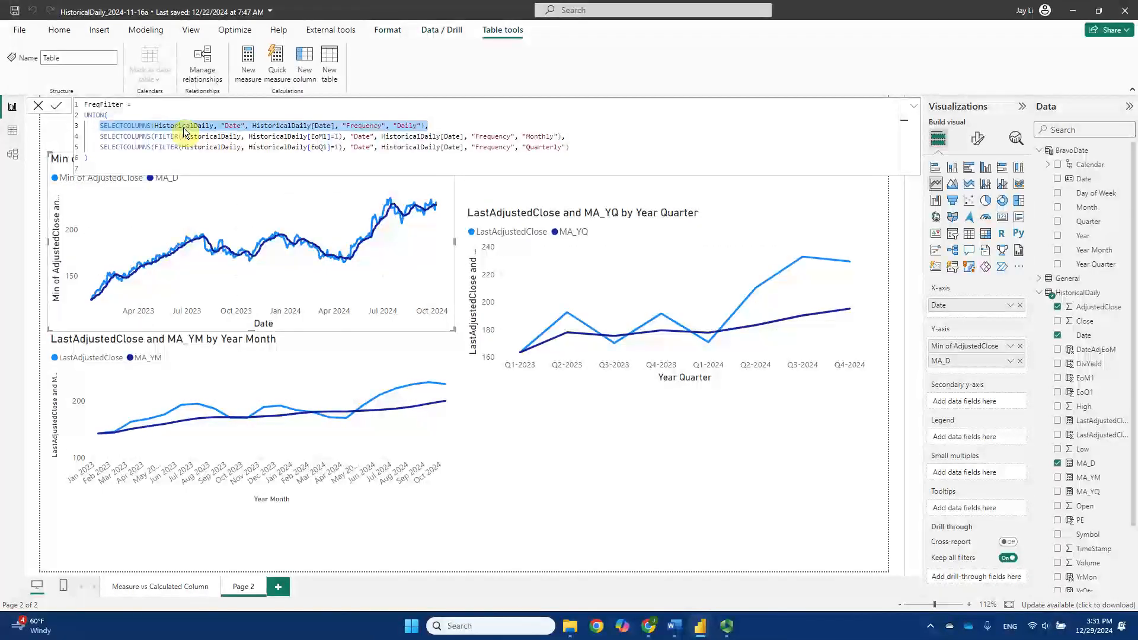
pyautogui.click(157, 128)
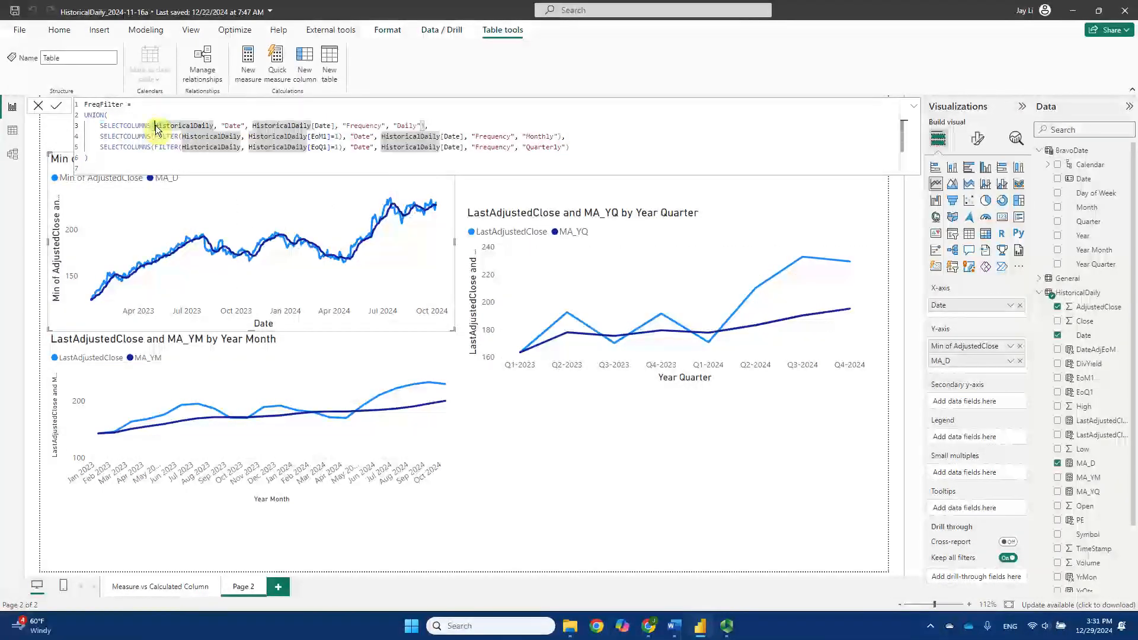
pyautogui.moveTo(156, 128); pyautogui.dragTo(213, 129)
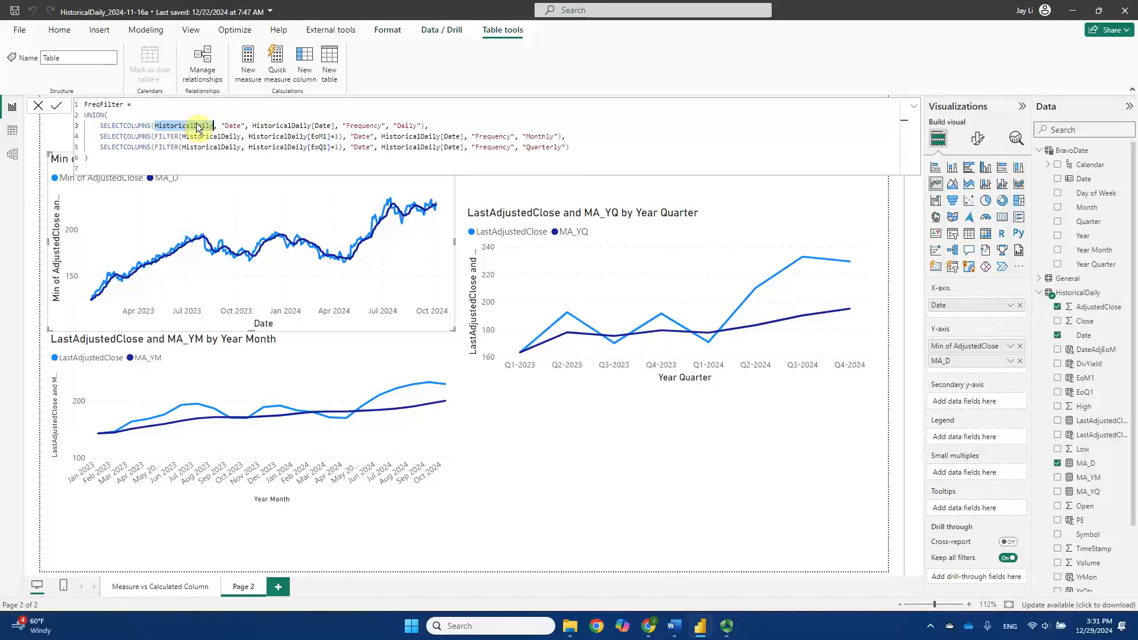
pyautogui.moveTo(253, 127); pyautogui.dragTo(335, 128)
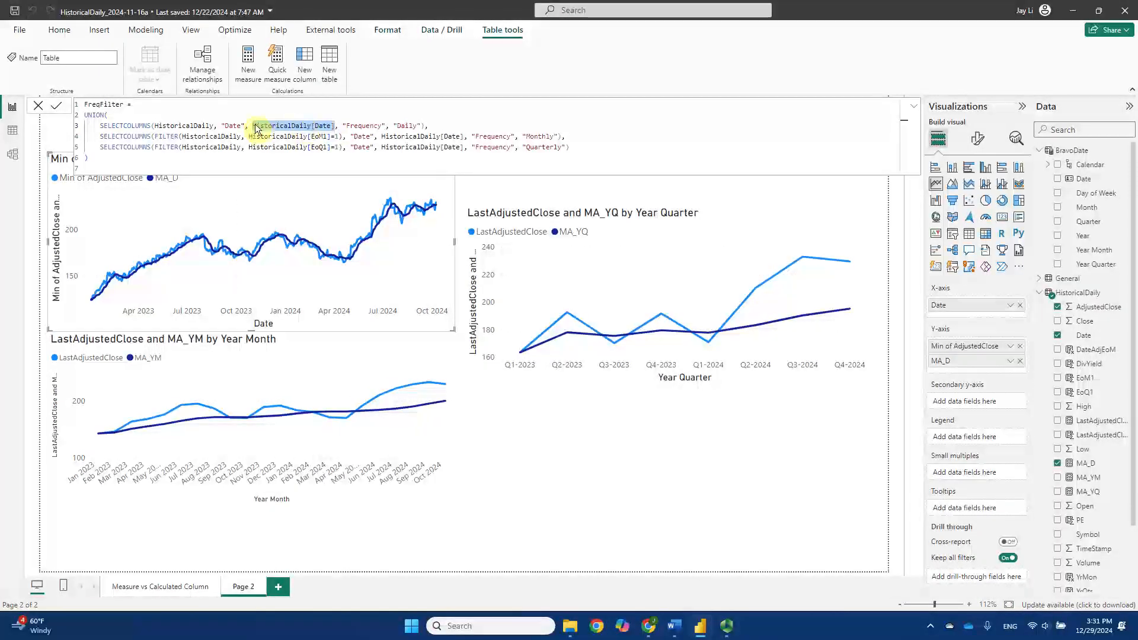
pyautogui.moveTo(221, 126); pyautogui.dragTo(244, 125)
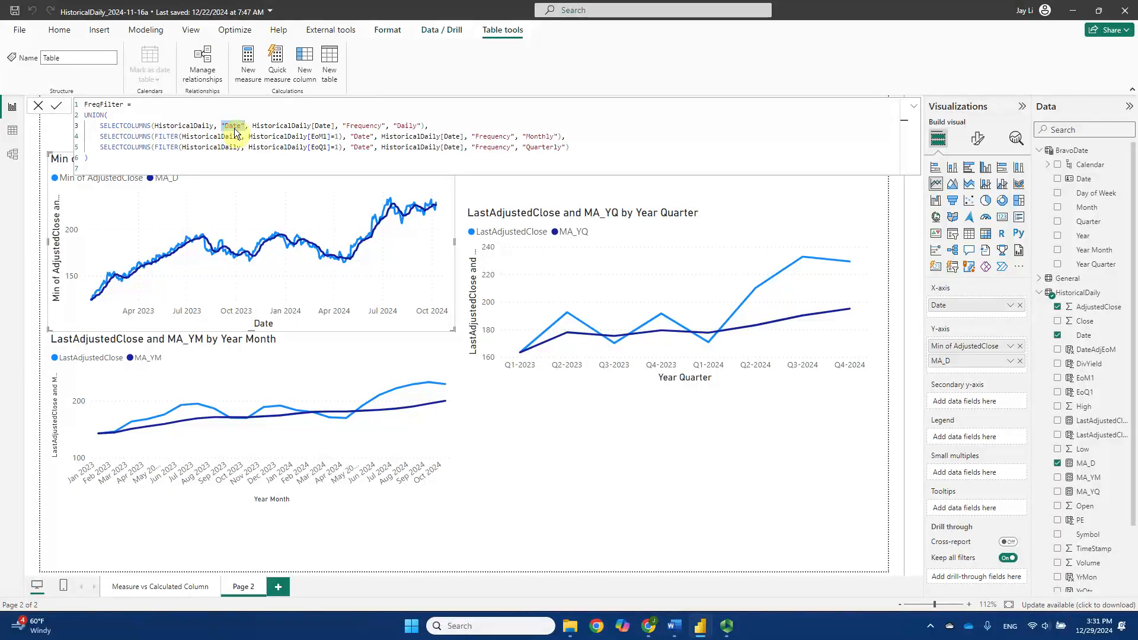
pyautogui.click(253, 126)
pyautogui.moveTo(254, 127); pyautogui.dragTo(333, 130)
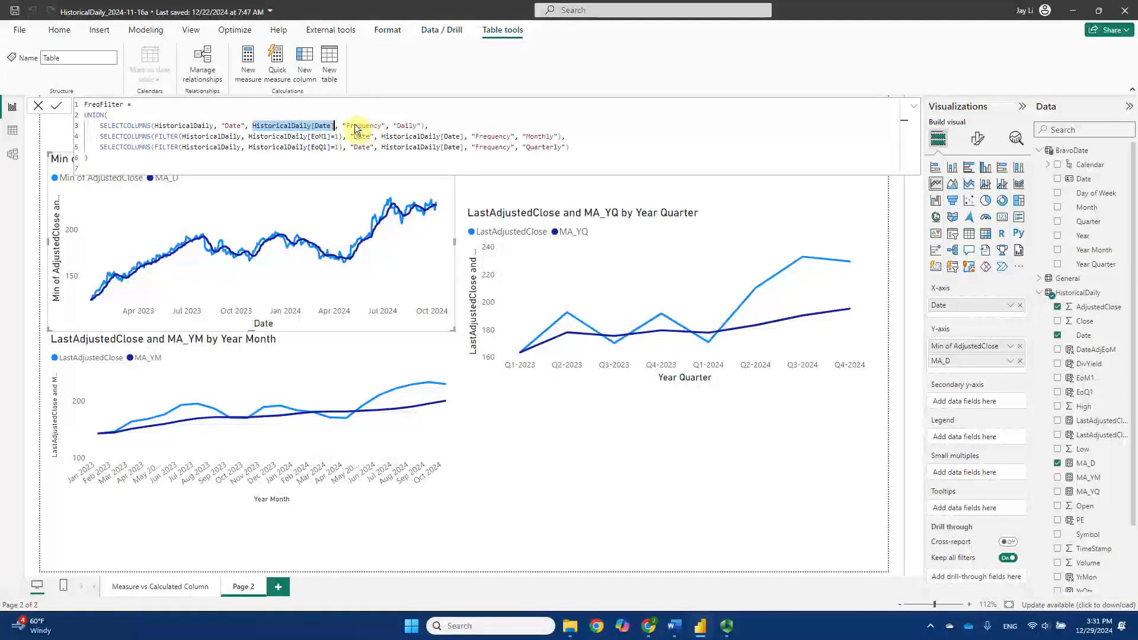
# Examine the "Frequency" column name and the "Daily" value in the Daily SELECTCOLUMNS line of the FreqFilter formula
pyautogui.moveTo(343, 126); pyautogui.dragTo(386, 131)
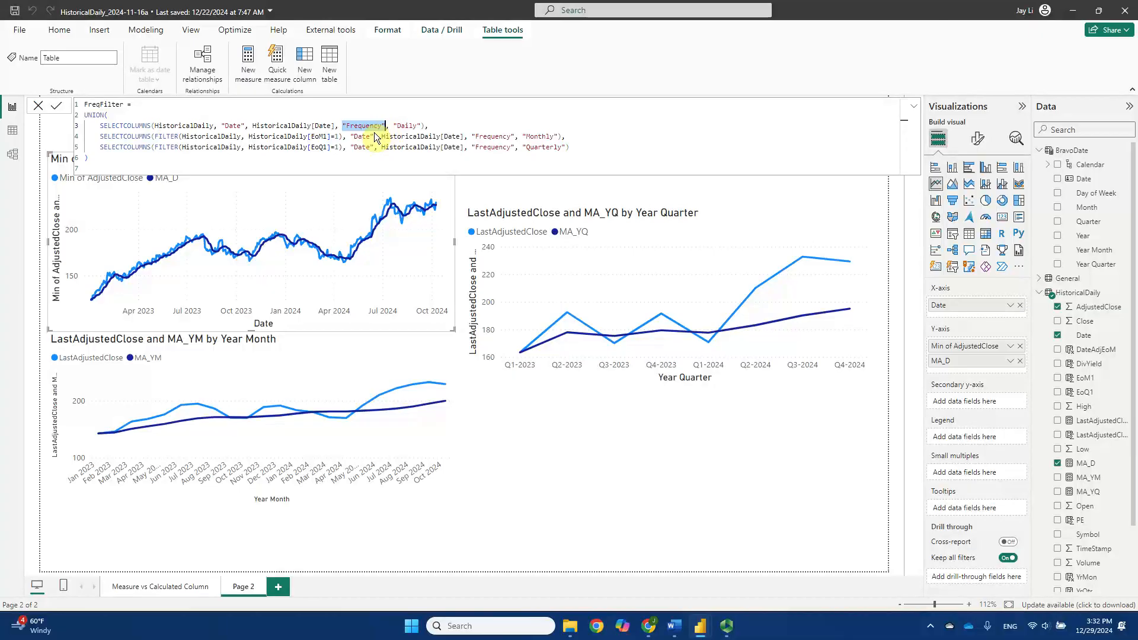
pyautogui.doubleClick(401, 127)
pyautogui.moveTo(394, 127); pyautogui.dragTo(420, 127)
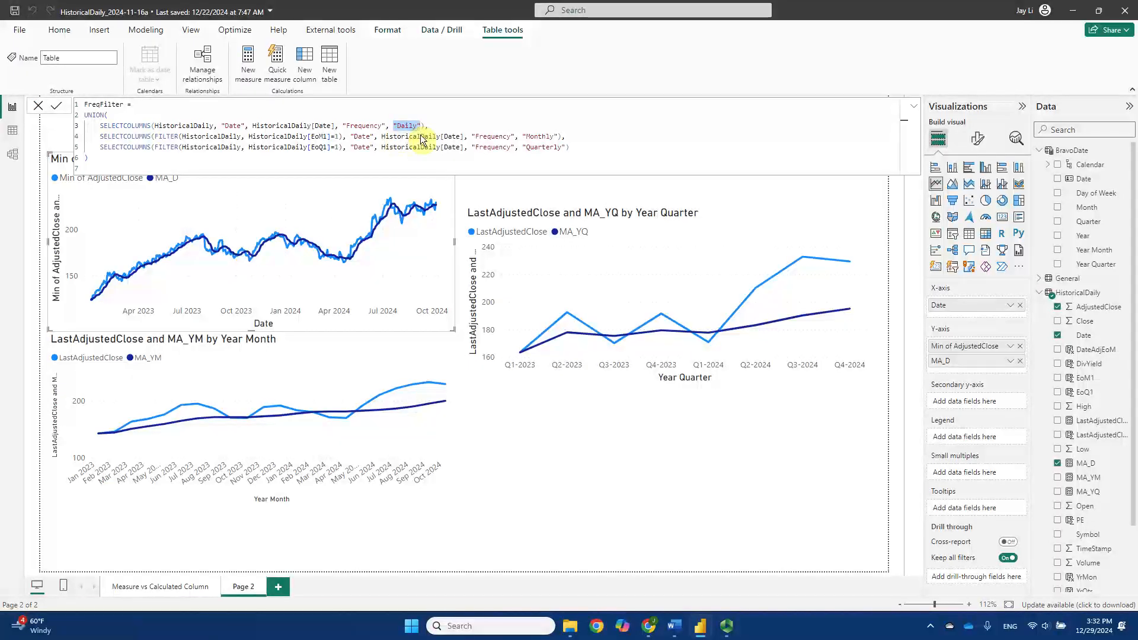
pyautogui.click(343, 126)
pyautogui.moveTo(342, 127); pyautogui.dragTo(383, 128)
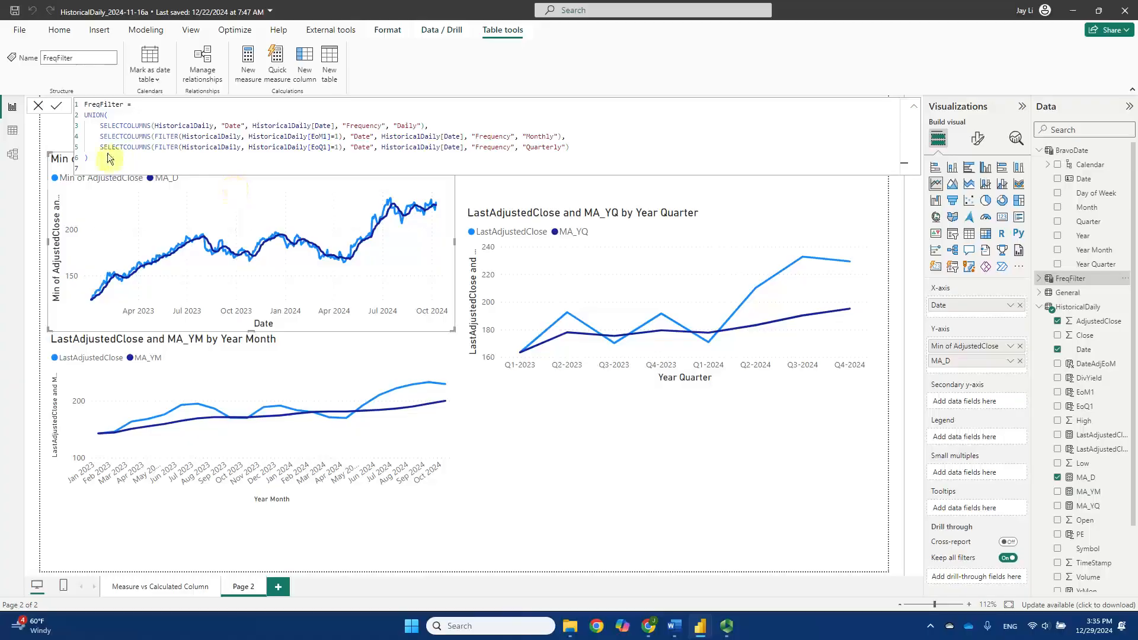
# Review the full Daily SELECTCOLUMNS line and show the FreqFilter table's rows in Table view
pyautogui.moveTo(99, 126); pyautogui.dragTo(431, 125)
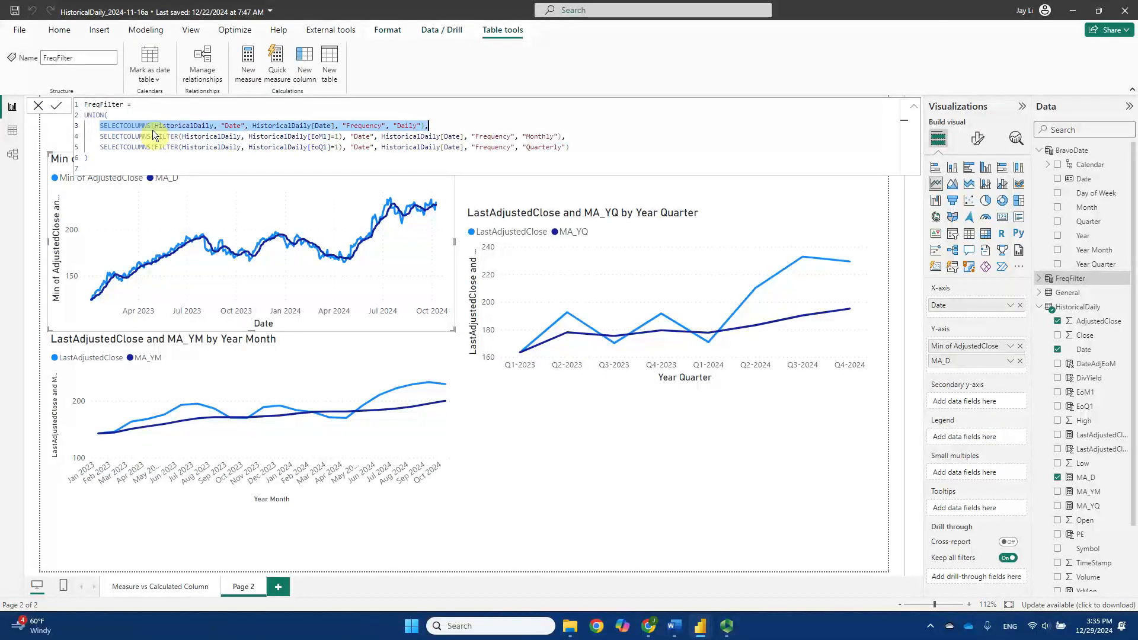
pyautogui.click(13, 137)
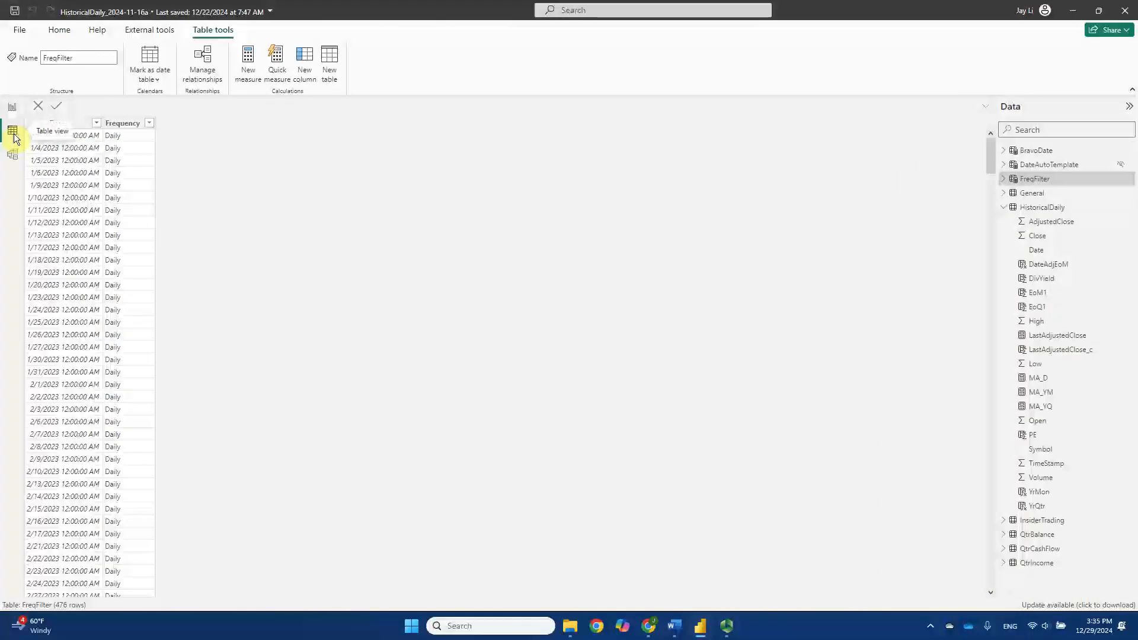
pyautogui.click(1048, 183)
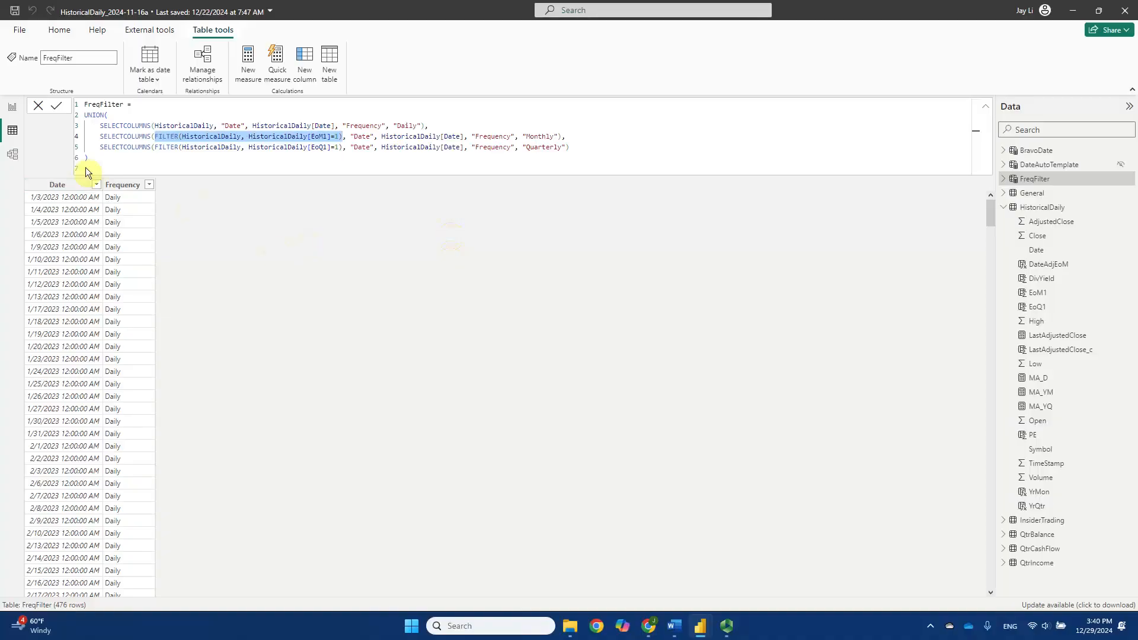
# Examine the Monthly SELECTCOLUMNS line and its FILTER argument, which keeps HistoricalDaily rows where EoM1=1
pyautogui.moveTo(99, 138); pyautogui.dragTo(593, 142)
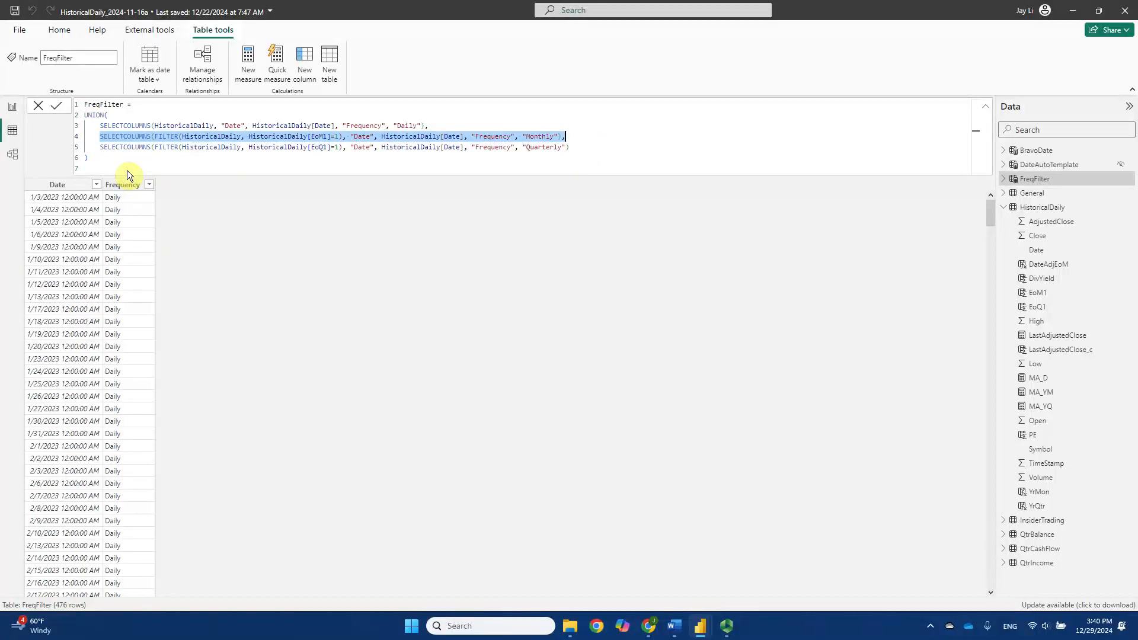
pyautogui.moveTo(154, 140); pyautogui.dragTo(343, 138)
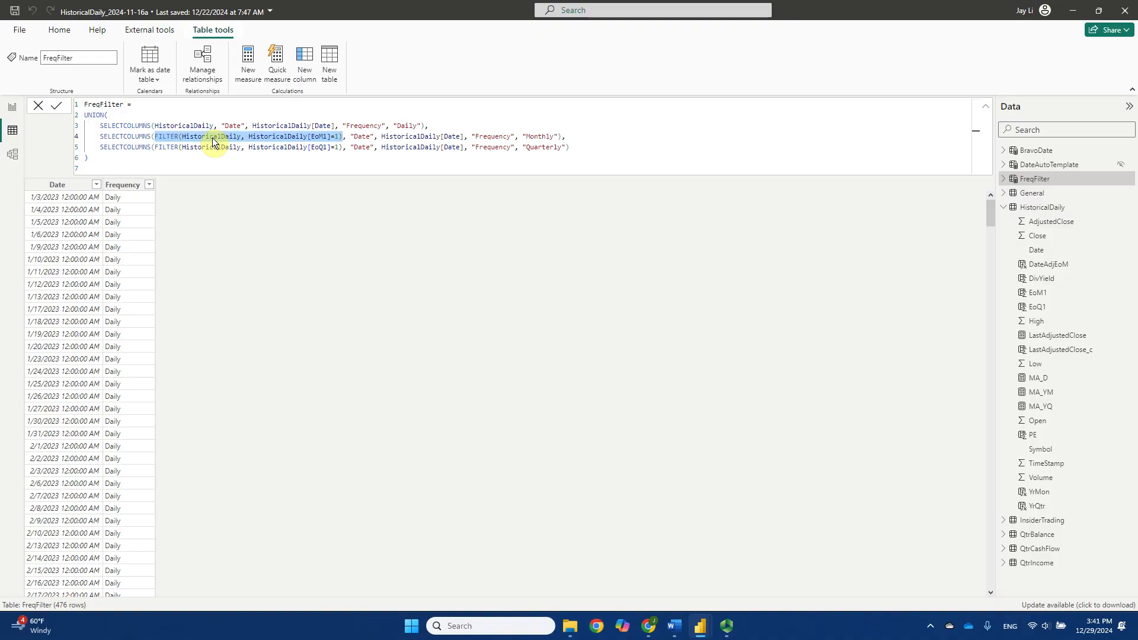
pyautogui.click(267, 148)
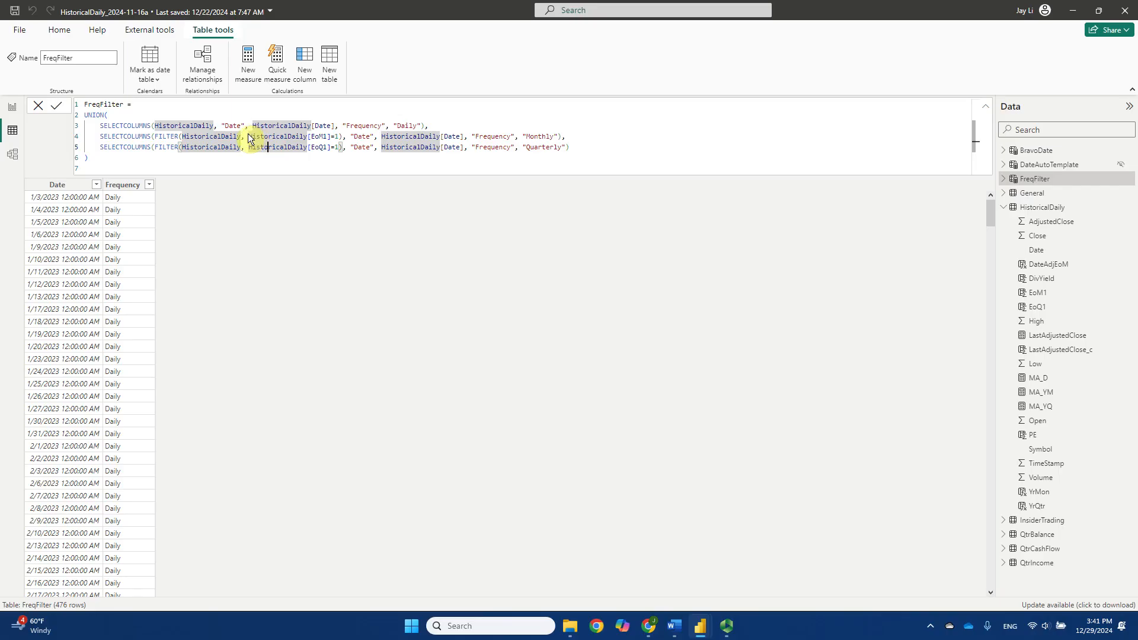
pyautogui.moveTo(248, 137); pyautogui.dragTo(341, 141)
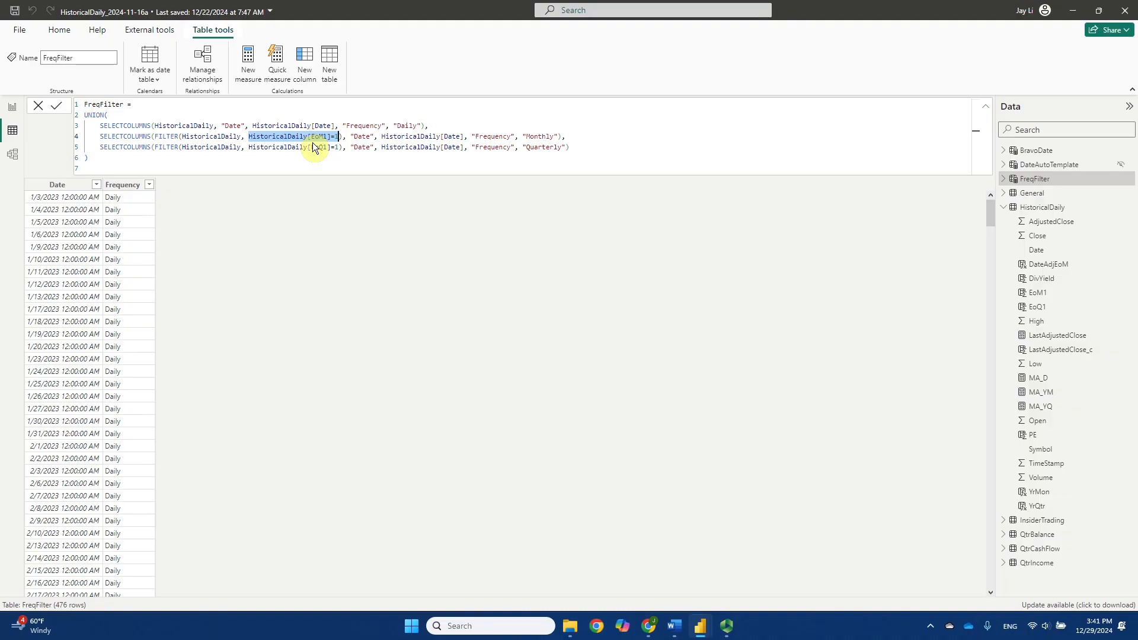
pyautogui.click(154, 138)
pyautogui.moveTo(154, 140); pyautogui.dragTo(342, 141)
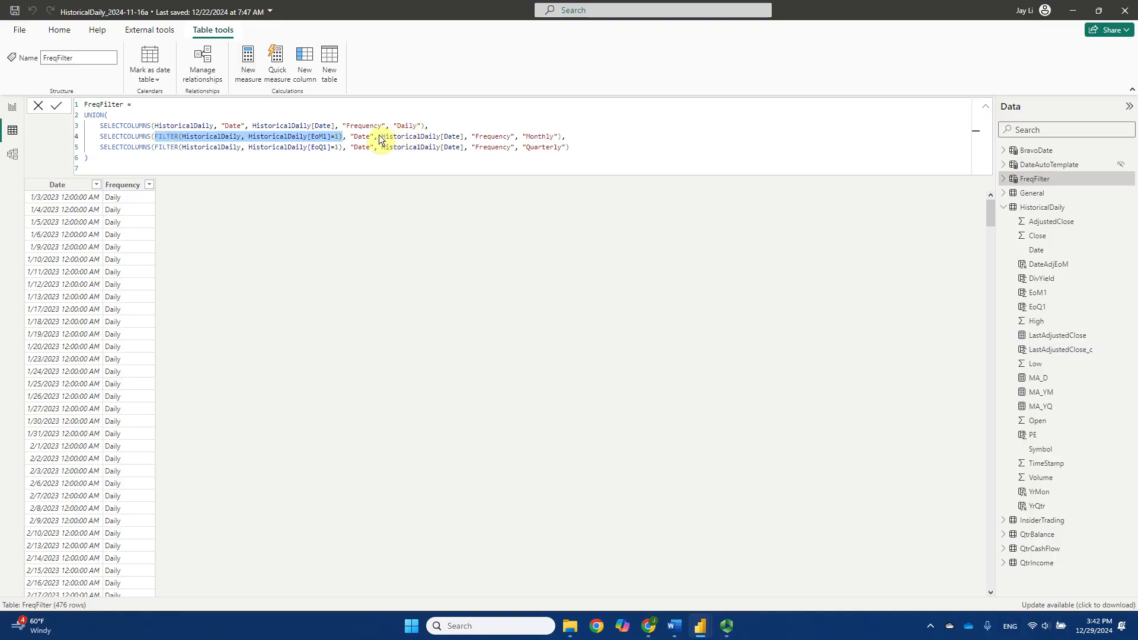
# Examine the Monthly line's HistoricalDaily[Date], "Date", "Frequency" and "Monthly" arguments and the Monthly rows of the FreqFilter table
pyautogui.moveTo(381, 137); pyautogui.dragTo(466, 138)
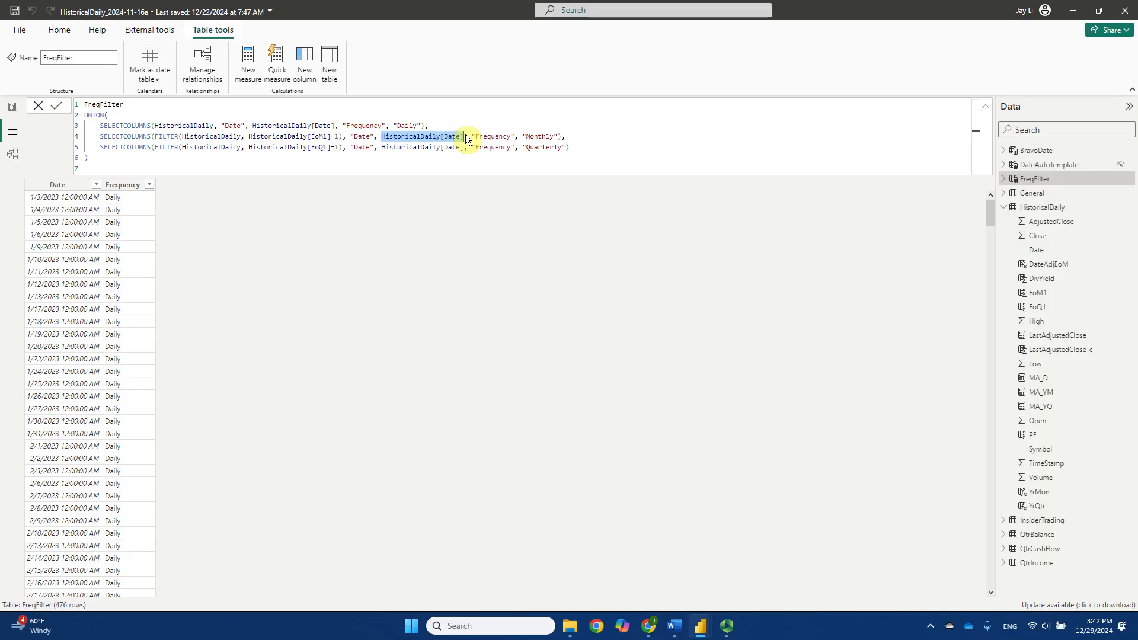
pyautogui.click(350, 137)
pyautogui.moveTo(352, 139); pyautogui.dragTo(375, 140)
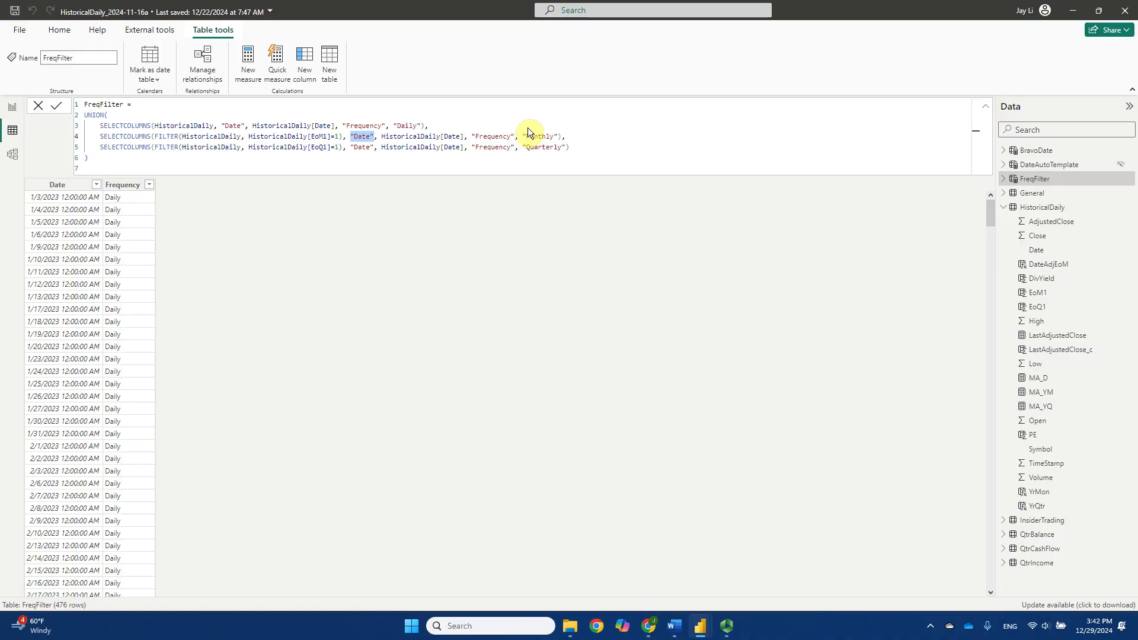
pyautogui.moveTo(472, 137); pyautogui.dragTo(514, 140)
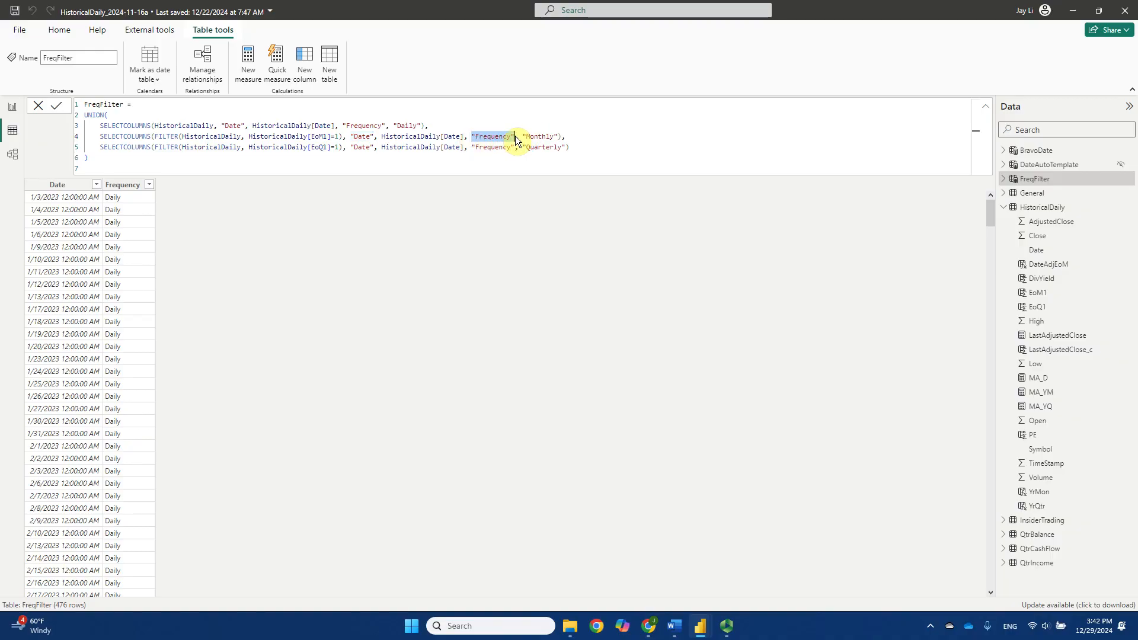
pyautogui.moveTo(524, 138); pyautogui.dragTo(552, 141)
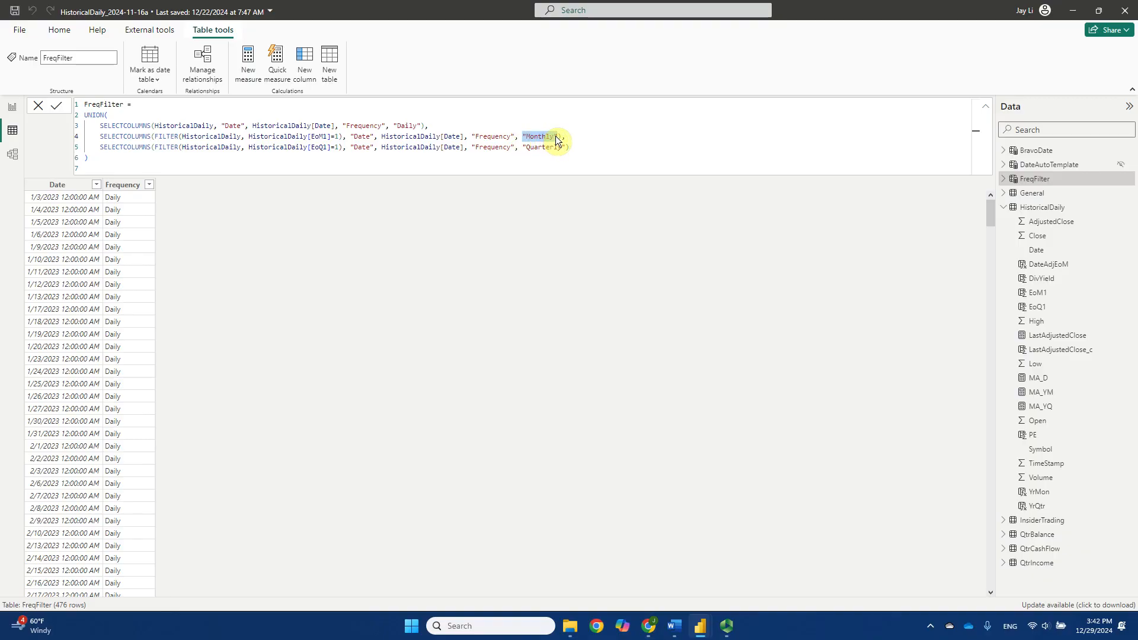
pyautogui.moveTo(556, 136); pyautogui.dragTo(559, 136)
pyautogui.moveTo(100, 137); pyautogui.dragTo(572, 145)
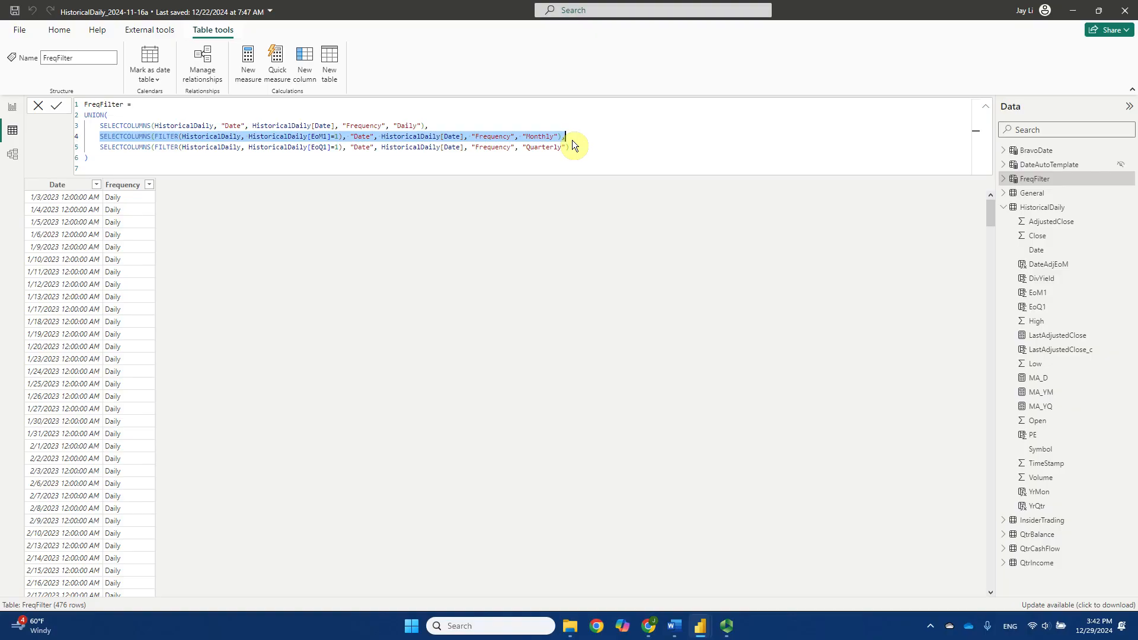
pyautogui.moveTo(990, 215); pyautogui.dragTo(994, 554)
pyautogui.scroll(-3, 144, 393)
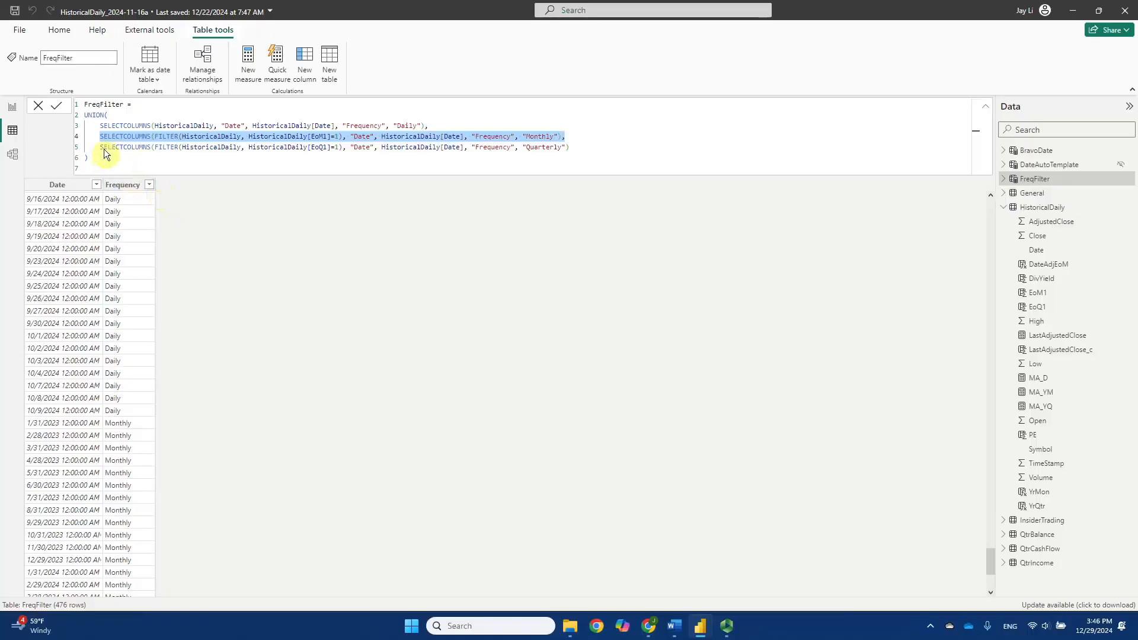
# Examine the Quarterly SELECTCOLUMNS line and its FILTER argument, which keeps HistoricalDaily rows where EoQ1=1
pyautogui.moveTo(101, 148); pyautogui.dragTo(586, 154)
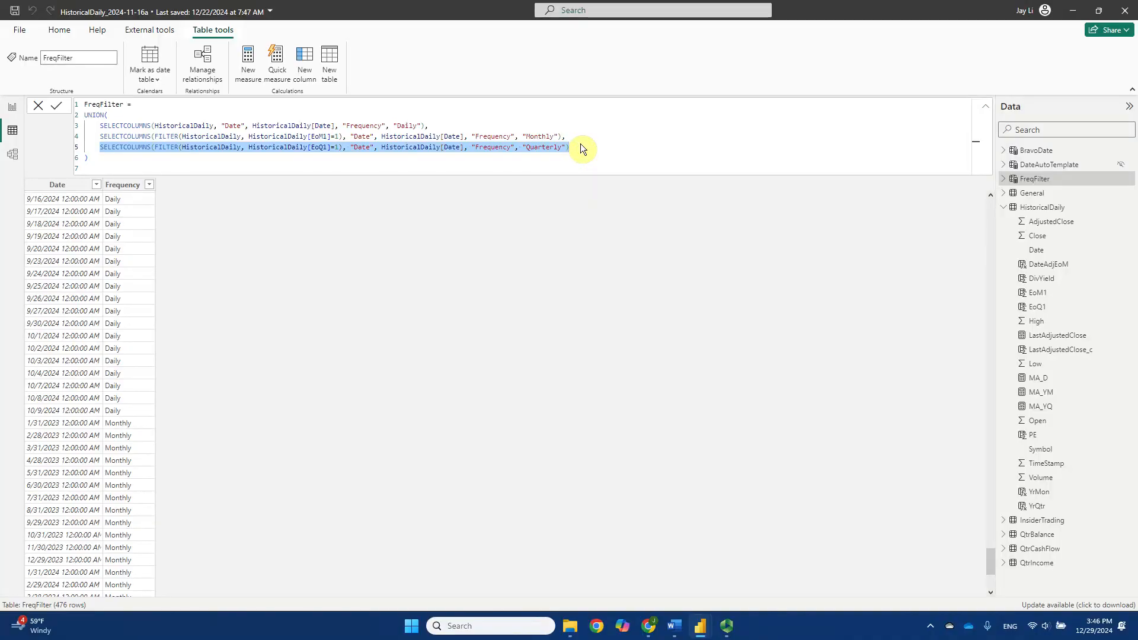
pyautogui.click(168, 159)
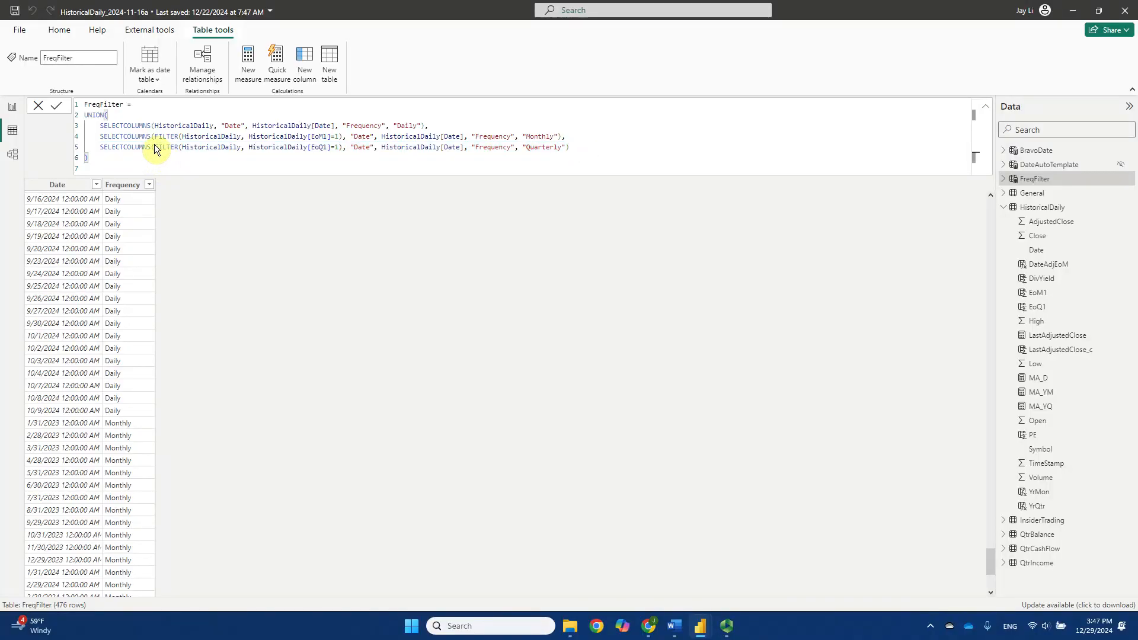
pyautogui.moveTo(157, 148); pyautogui.dragTo(342, 154)
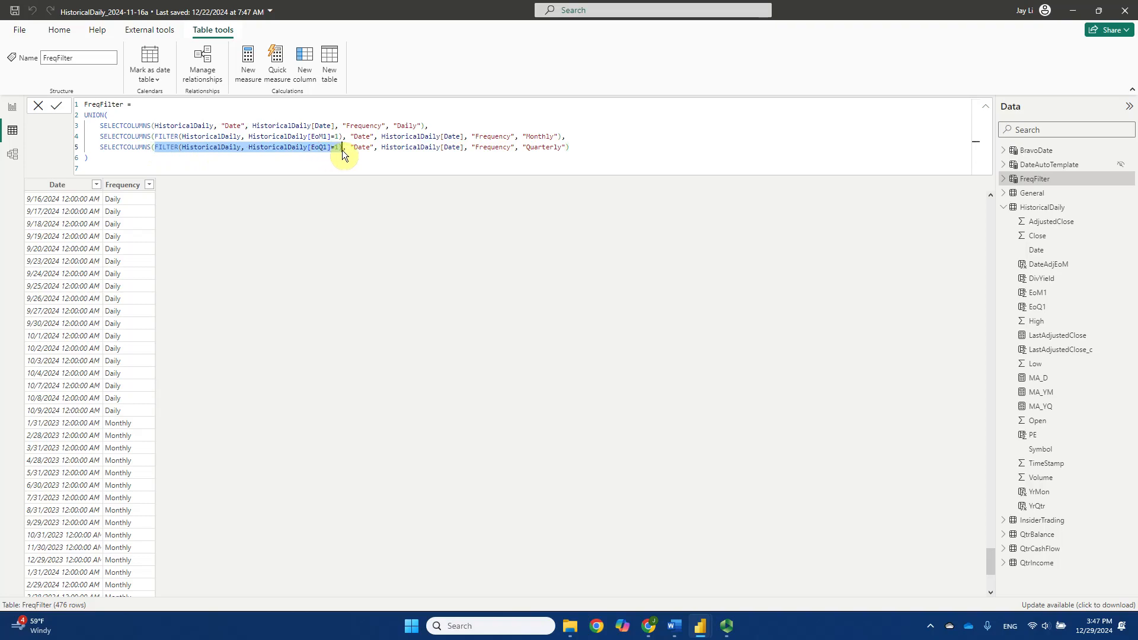
pyautogui.click(291, 156)
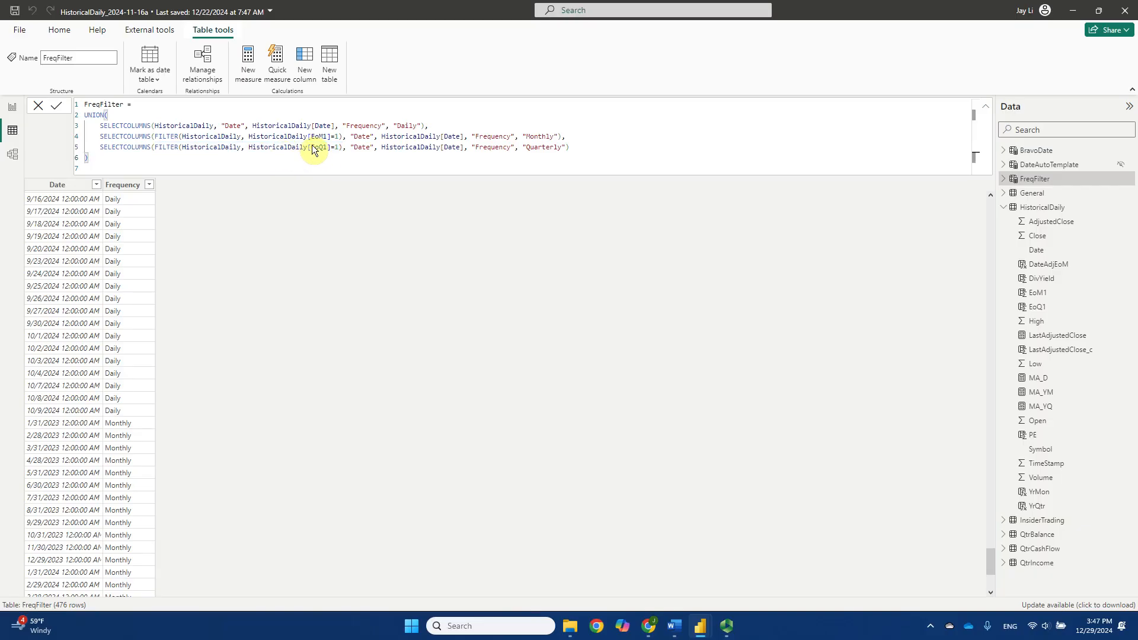
pyautogui.doubleClick(324, 148)
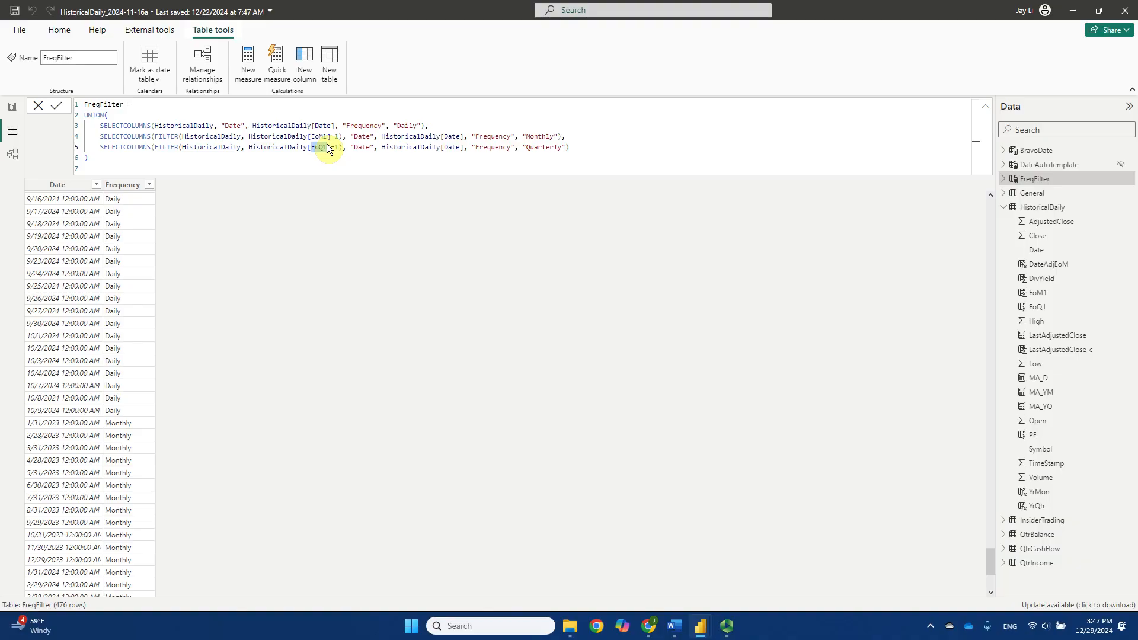
pyautogui.moveTo(155, 148); pyautogui.dragTo(342, 152)
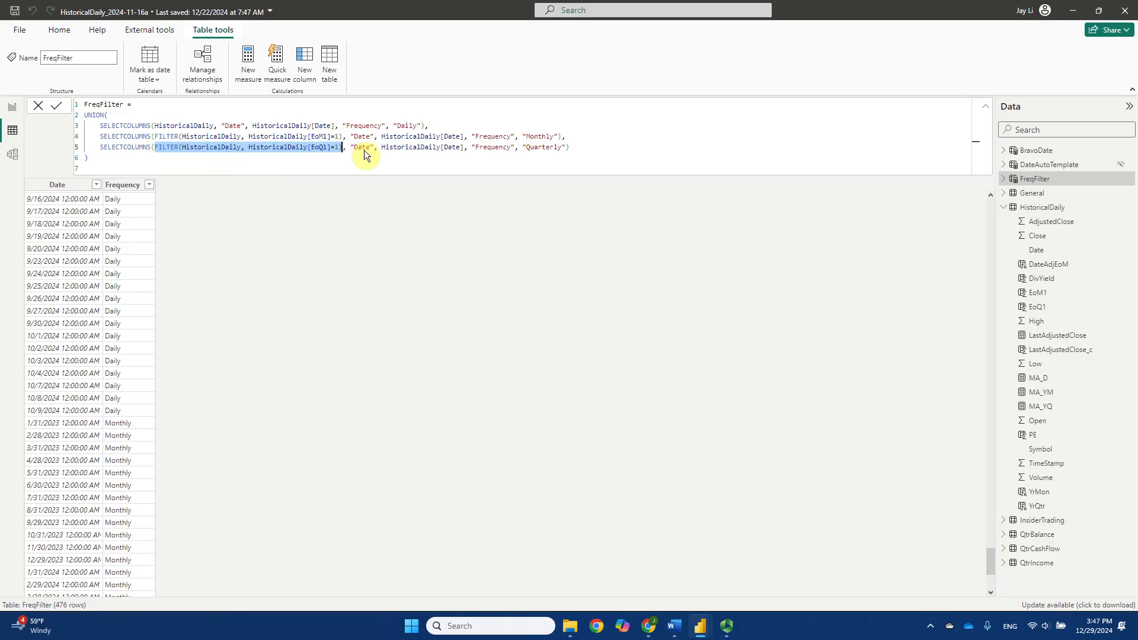
# Examine the Quarterly line's HistoricalDaily[Date], "Date", "Frequency" and "Quarterly" arguments, finishing with the whole line
pyautogui.moveTo(379, 147); pyautogui.dragTo(435, 148)
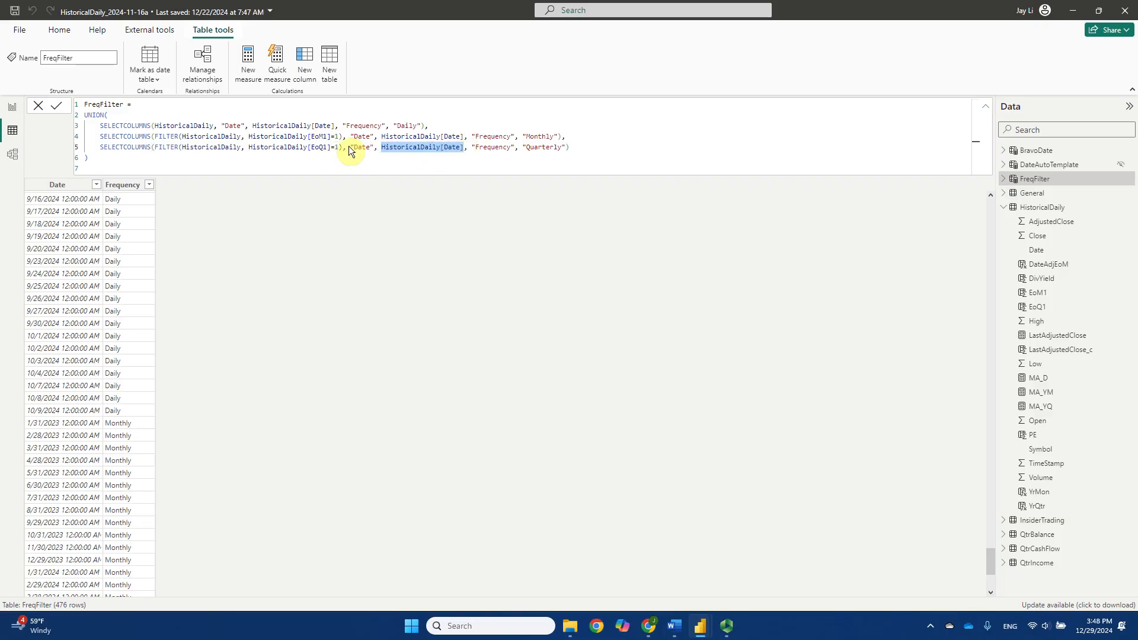
pyautogui.moveTo(351, 148); pyautogui.dragTo(372, 147)
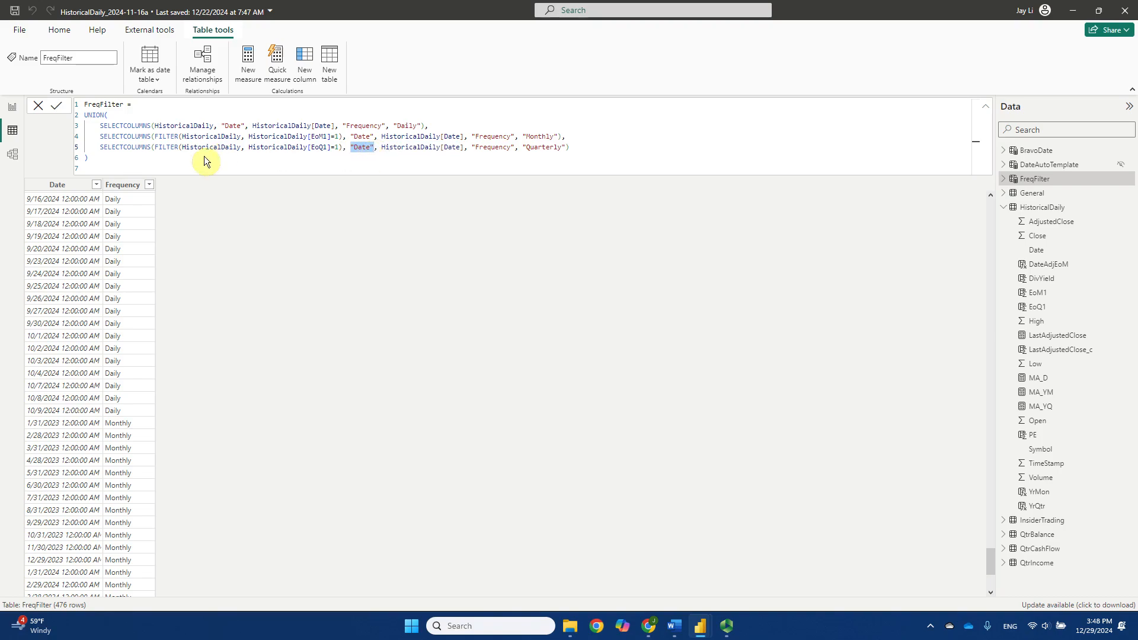
pyautogui.moveTo(472, 149); pyautogui.dragTo(516, 150)
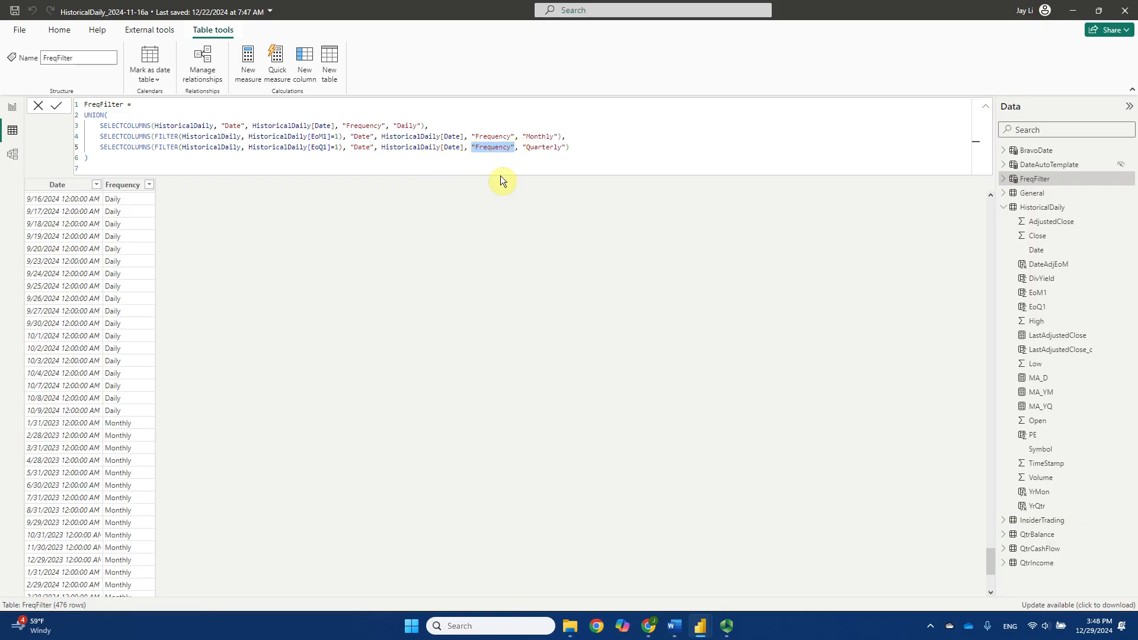
pyautogui.click(523, 147)
pyautogui.moveTo(522, 147); pyautogui.dragTo(547, 152)
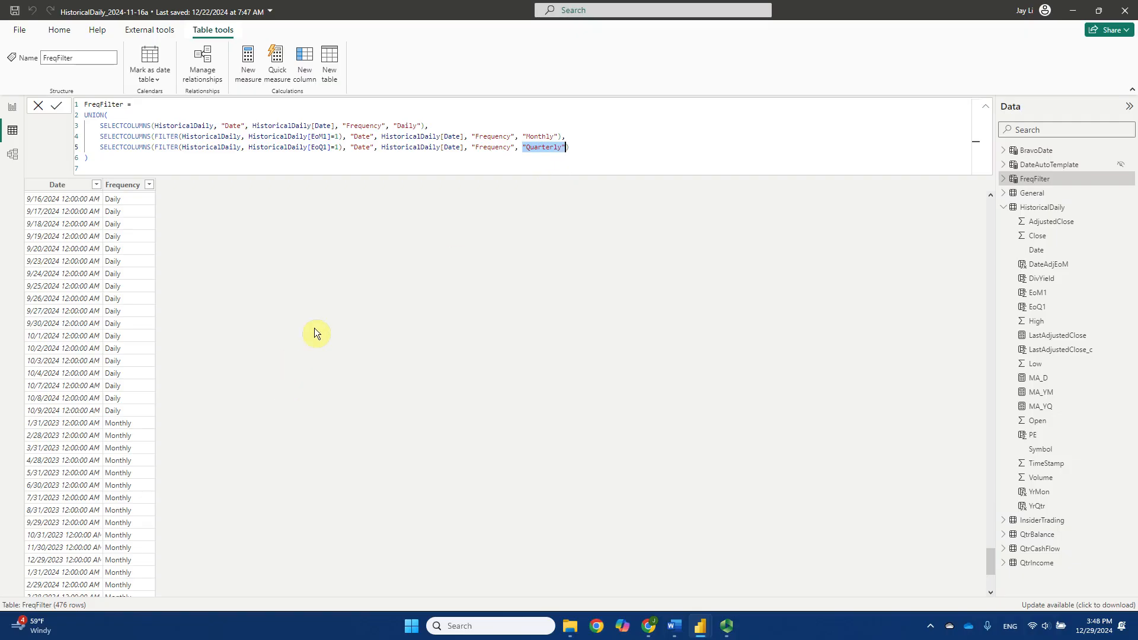
pyautogui.moveTo(97, 147); pyautogui.dragTo(574, 153)
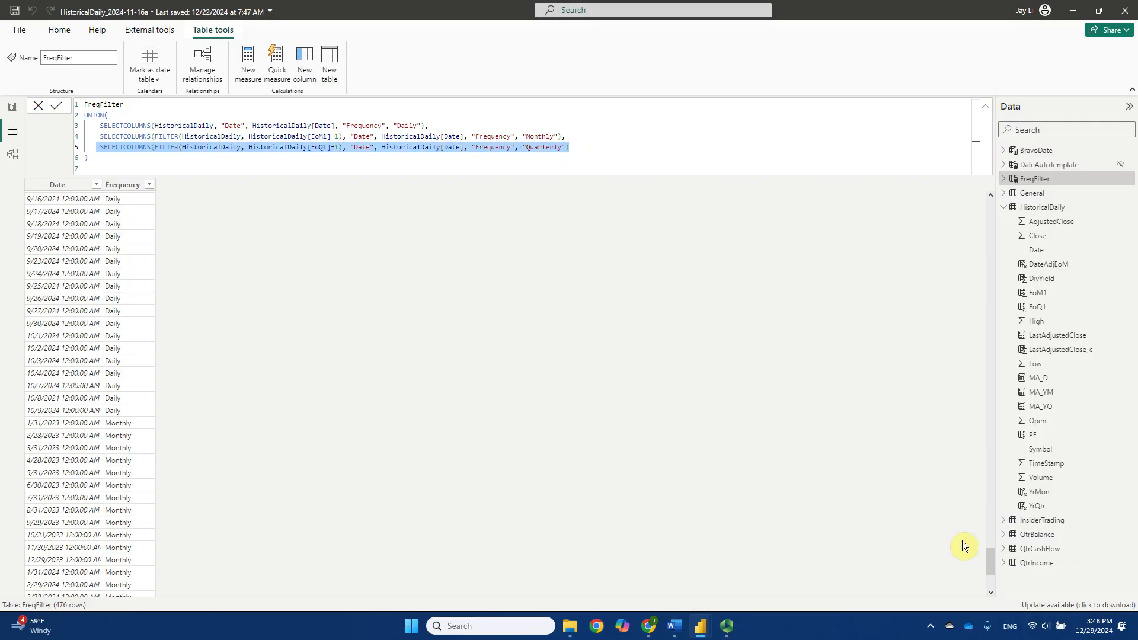
# Examine the Date and Frequency values of the Quarterly rows at the end of the FreqFilter table
pyautogui.moveTo(990, 557); pyautogui.dragTo(350, 526)
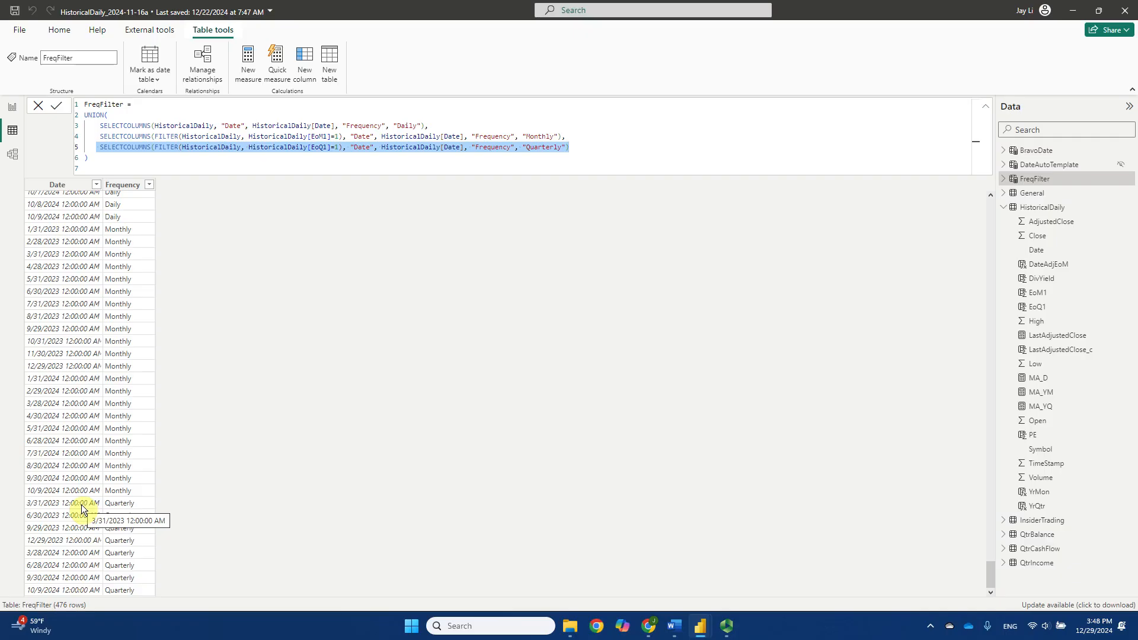
pyautogui.click(48, 508)
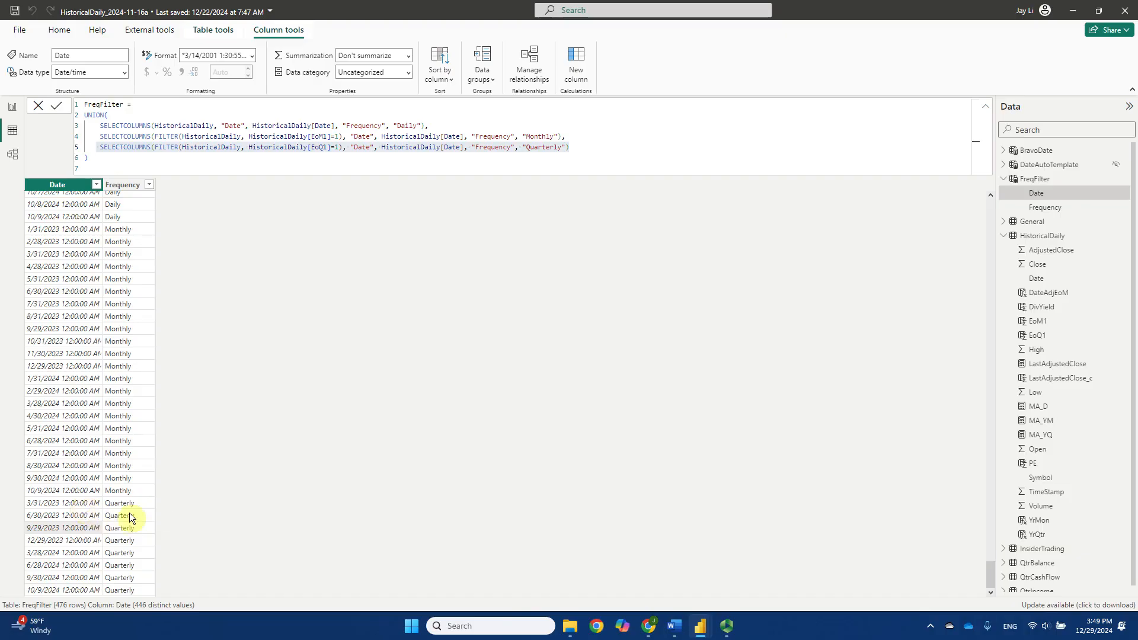
pyautogui.click(138, 501)
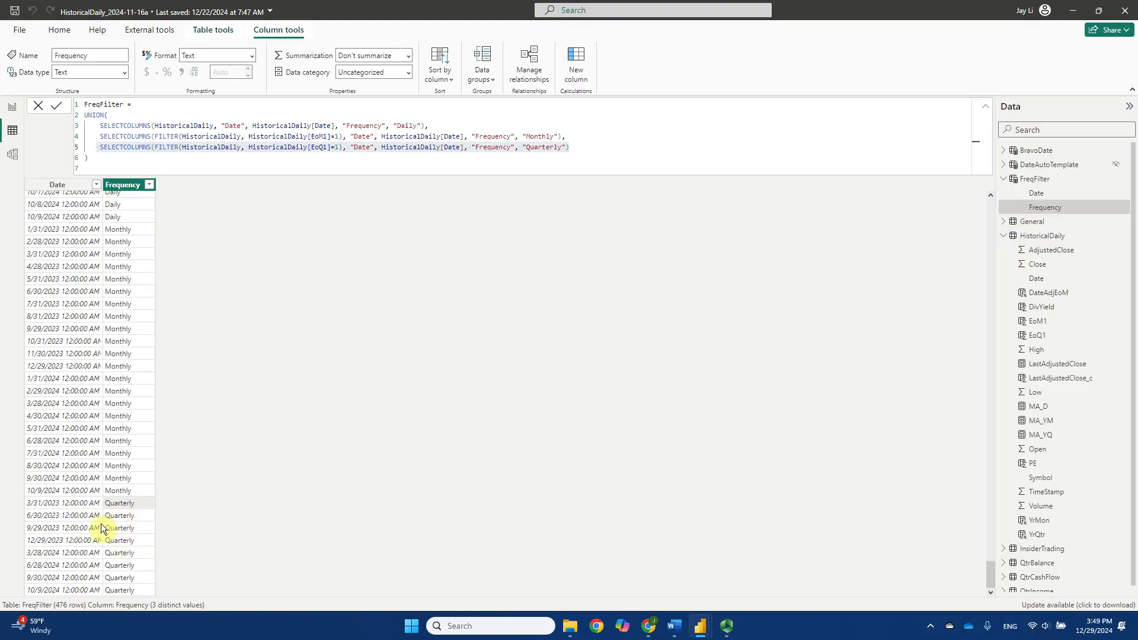
pyautogui.click(83, 568)
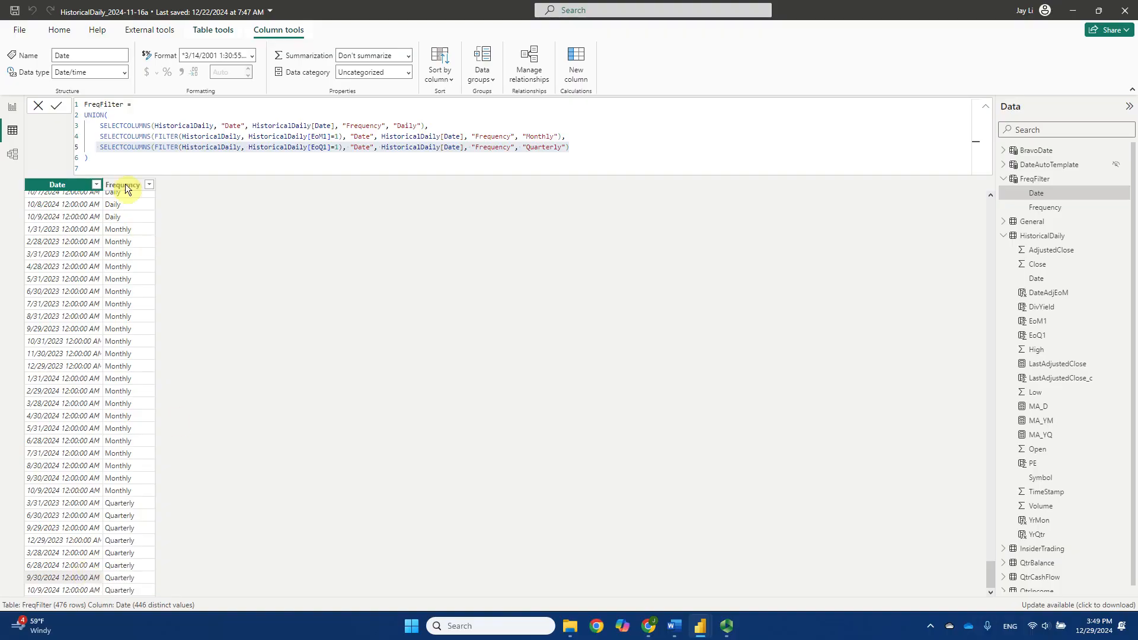
# Review the three SELECTCOLUMNS lines together with the UNION function that stacks them in the FreqFilter formula
pyautogui.moveTo(100, 126); pyautogui.dragTo(582, 152)
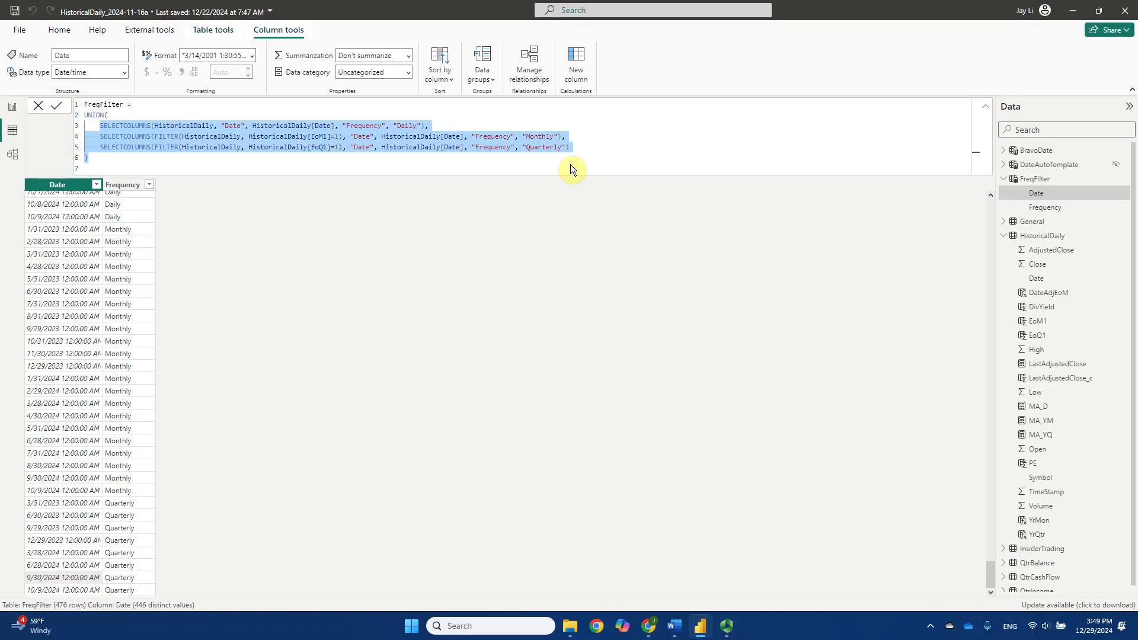
pyautogui.click(116, 147)
pyautogui.moveTo(85, 115); pyautogui.dragTo(627, 147)
pyautogui.click(517, 379)
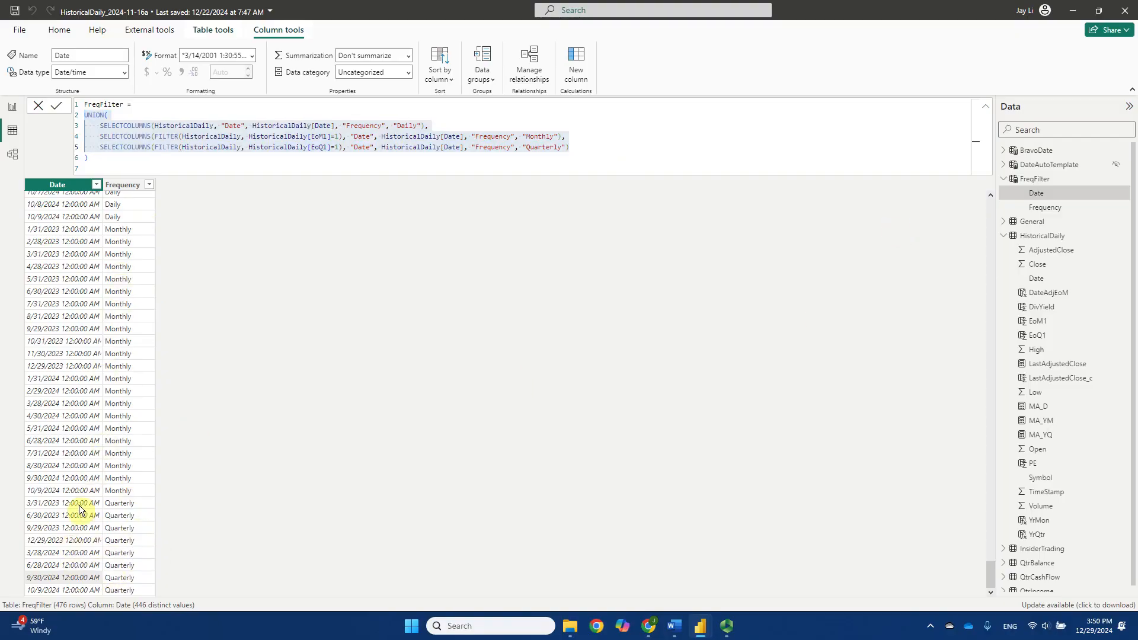
# Review the FreqFilter rows from the Quarterly block back through Monthly and Daily to the table's first row
pyautogui.click(151, 591)
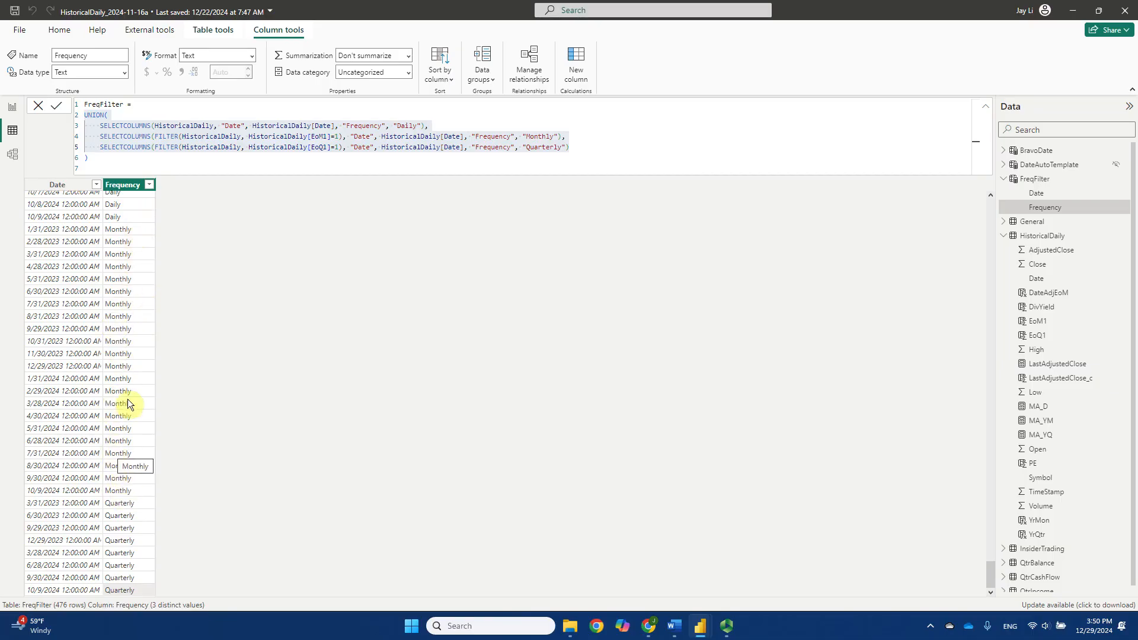
pyautogui.scroll(3, 138, 308)
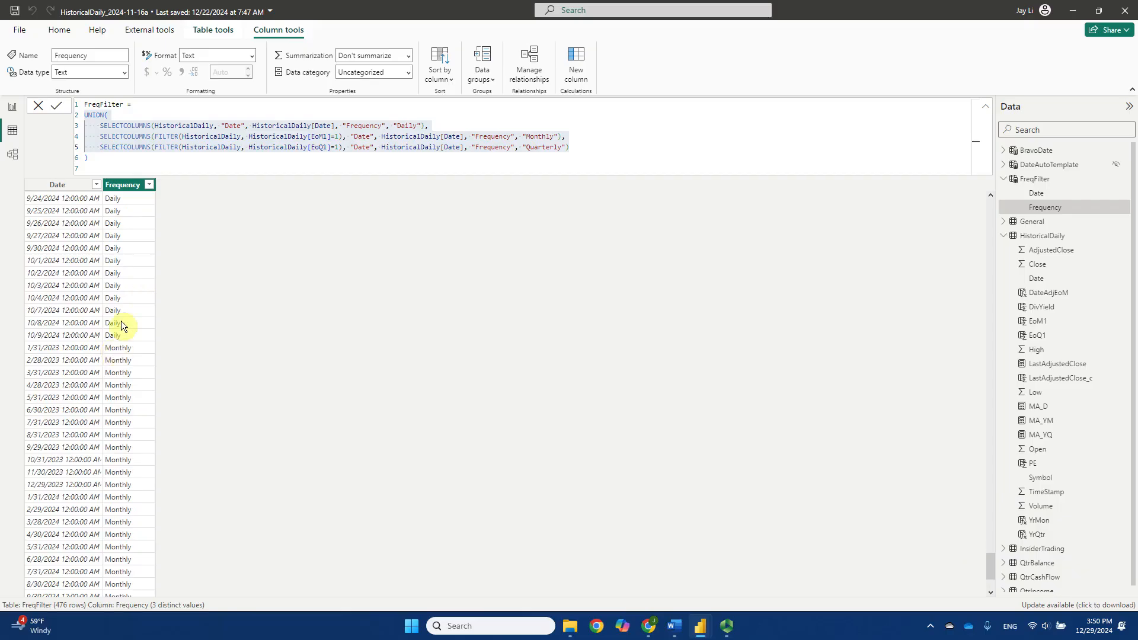
pyautogui.scroll(2, 131, 249)
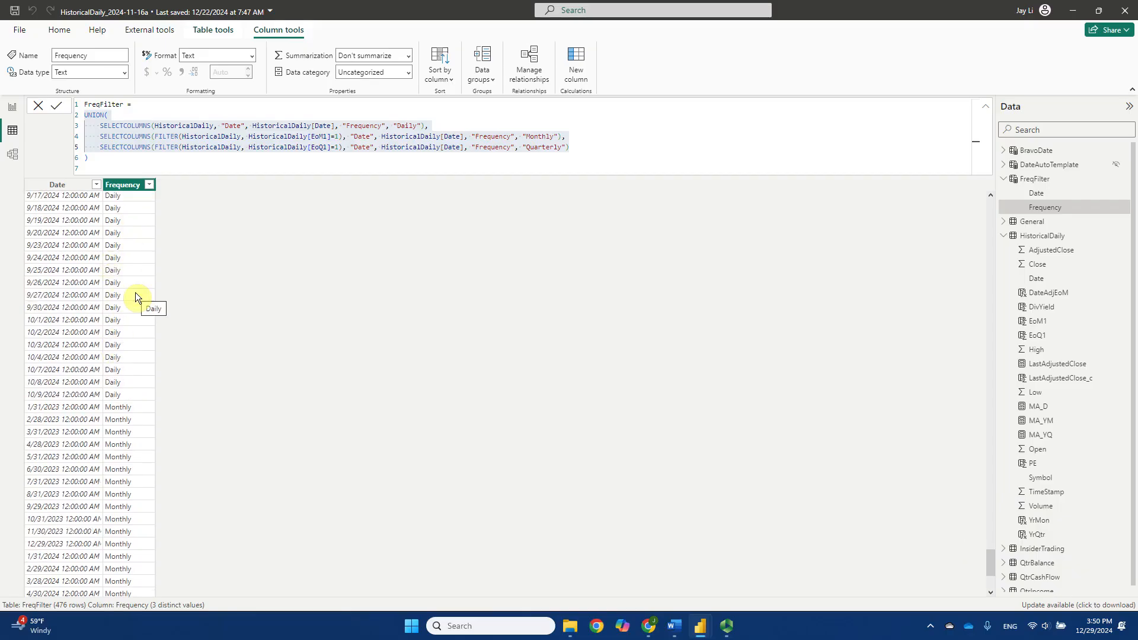
pyautogui.scroll(10, 135, 293)
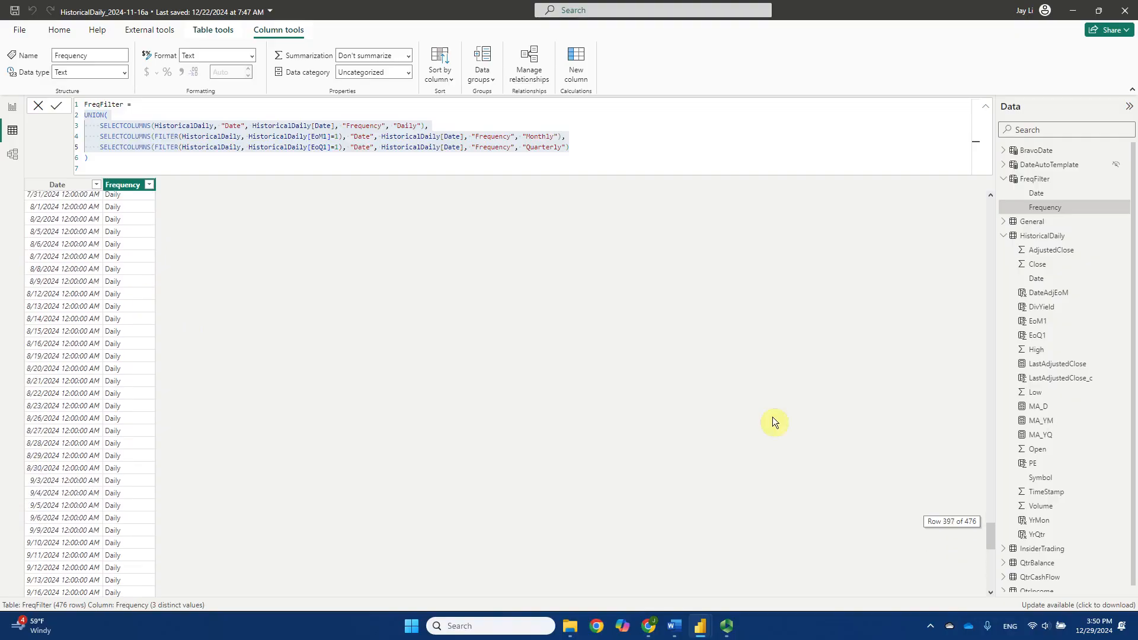
pyautogui.moveTo(993, 538); pyautogui.dragTo(989, 205)
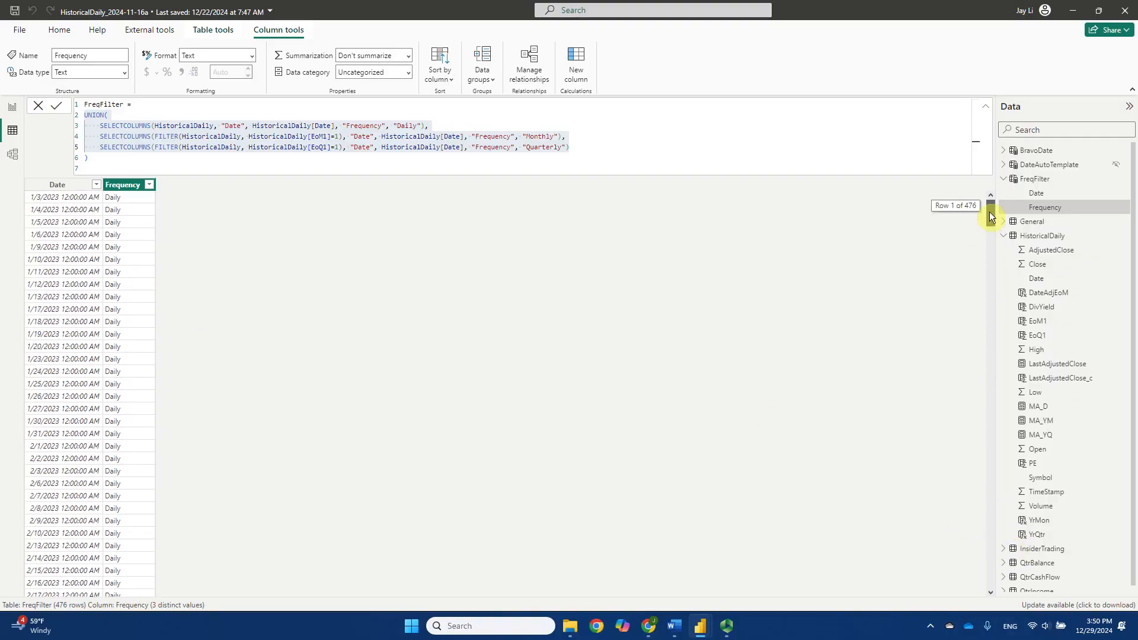